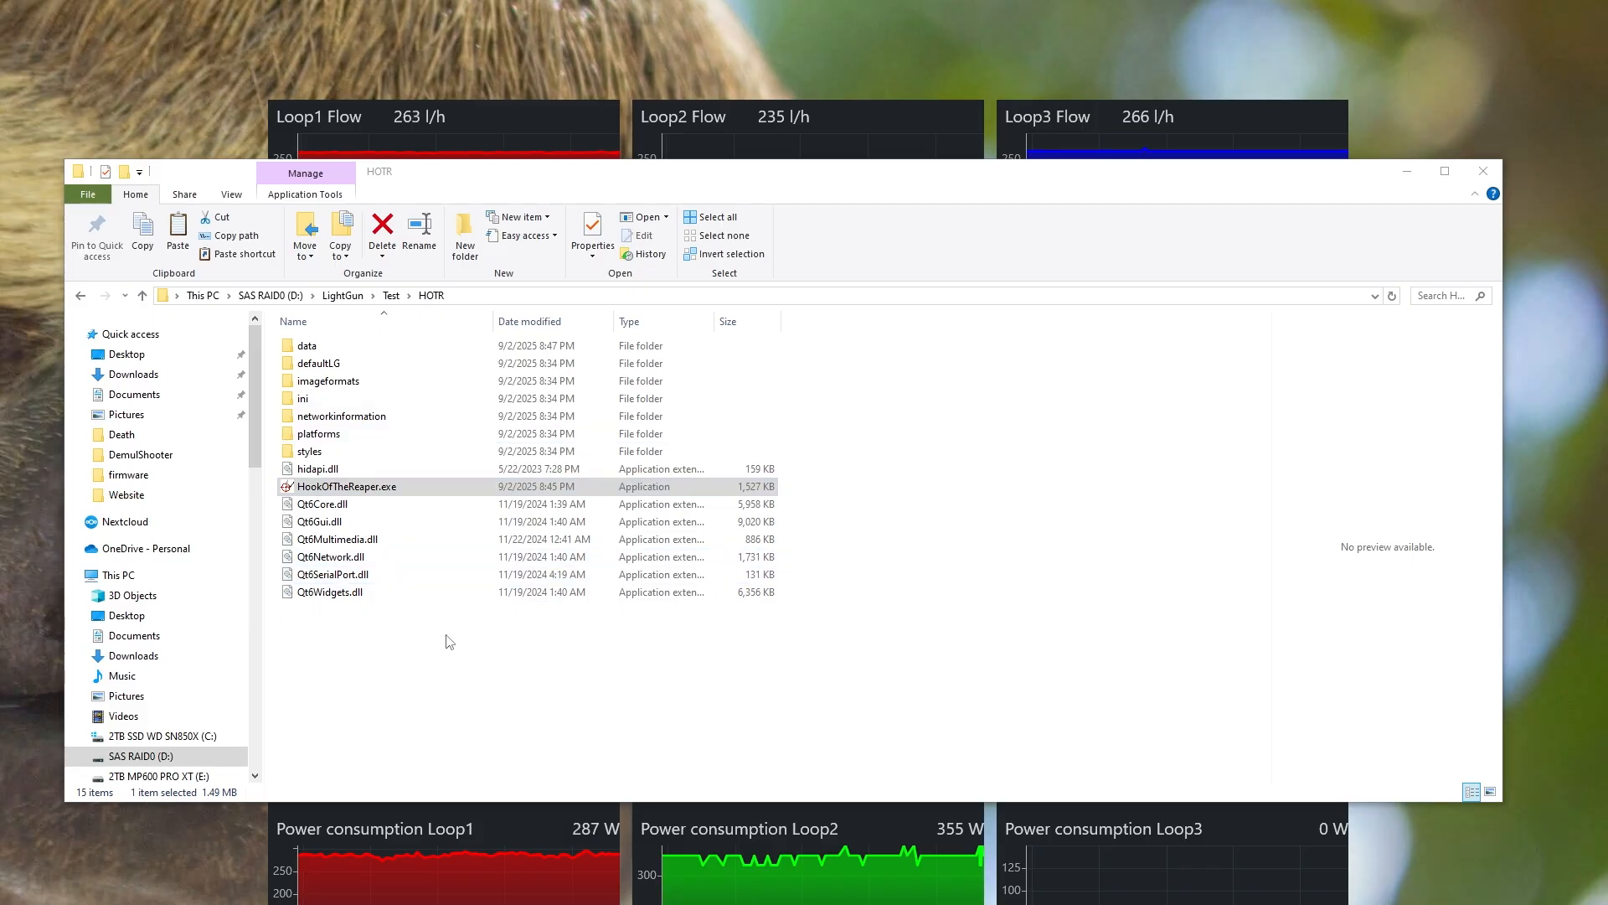
Step: Launch HookOfTheReaper.exe, bring its window into full view and open the form for adding a light gun
{"action": "left_click", "coordinate": [449, 665]}
{"action": "double_click", "coordinate": [387, 488]}
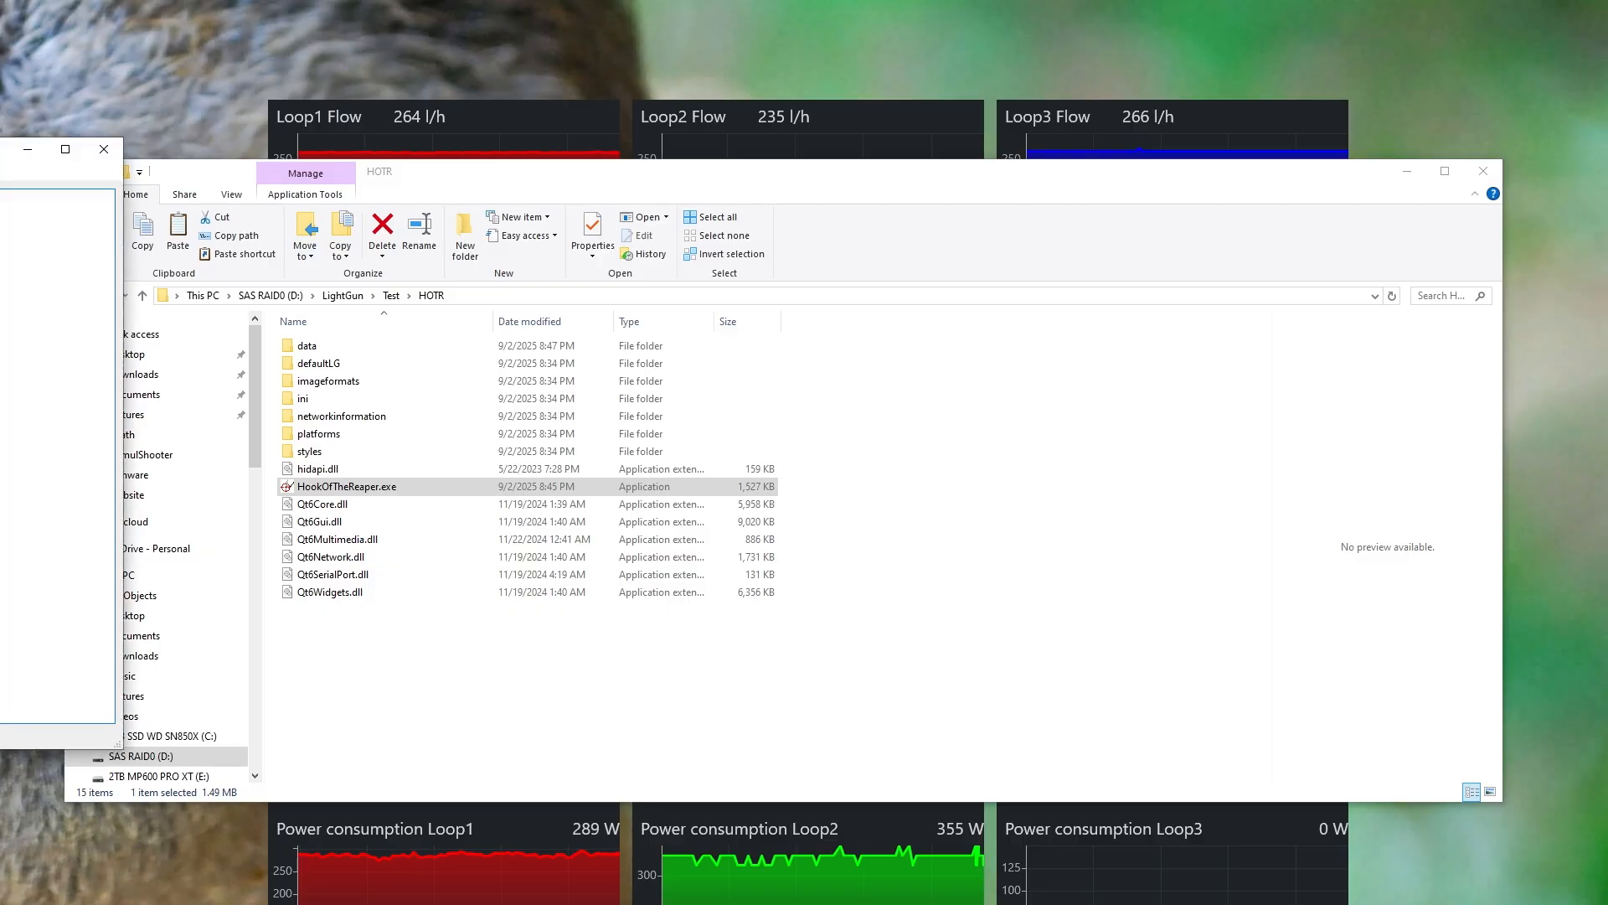
{"action": "left_click_drag", "start_coordinate": [0, 151], "coordinate": [677, 177]}
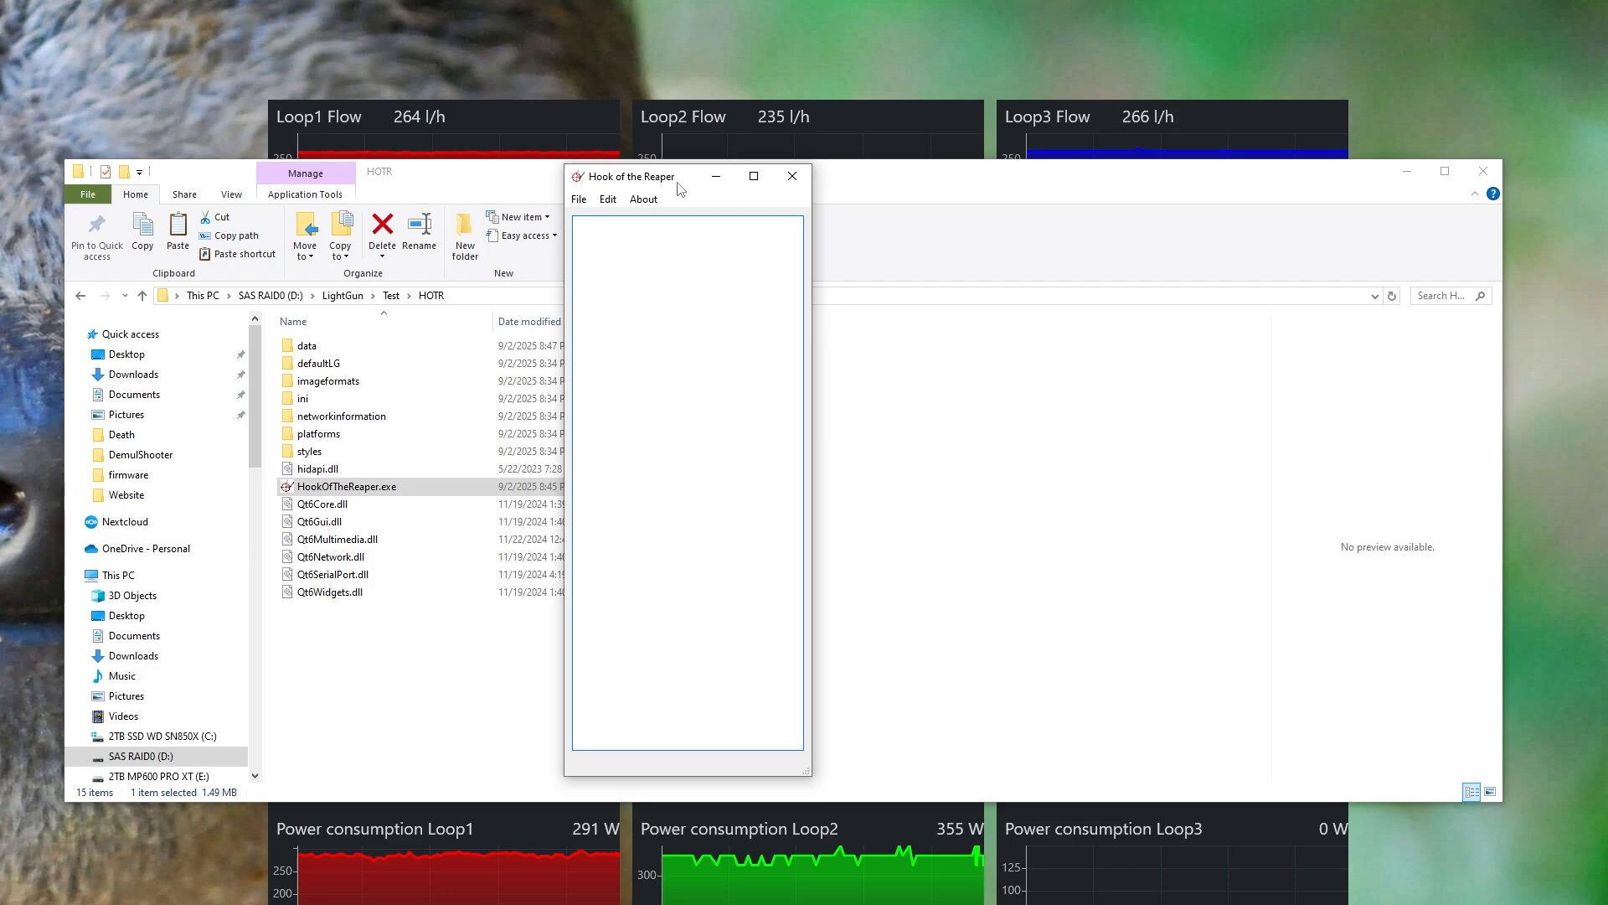
{"action": "left_click", "coordinate": [579, 201]}
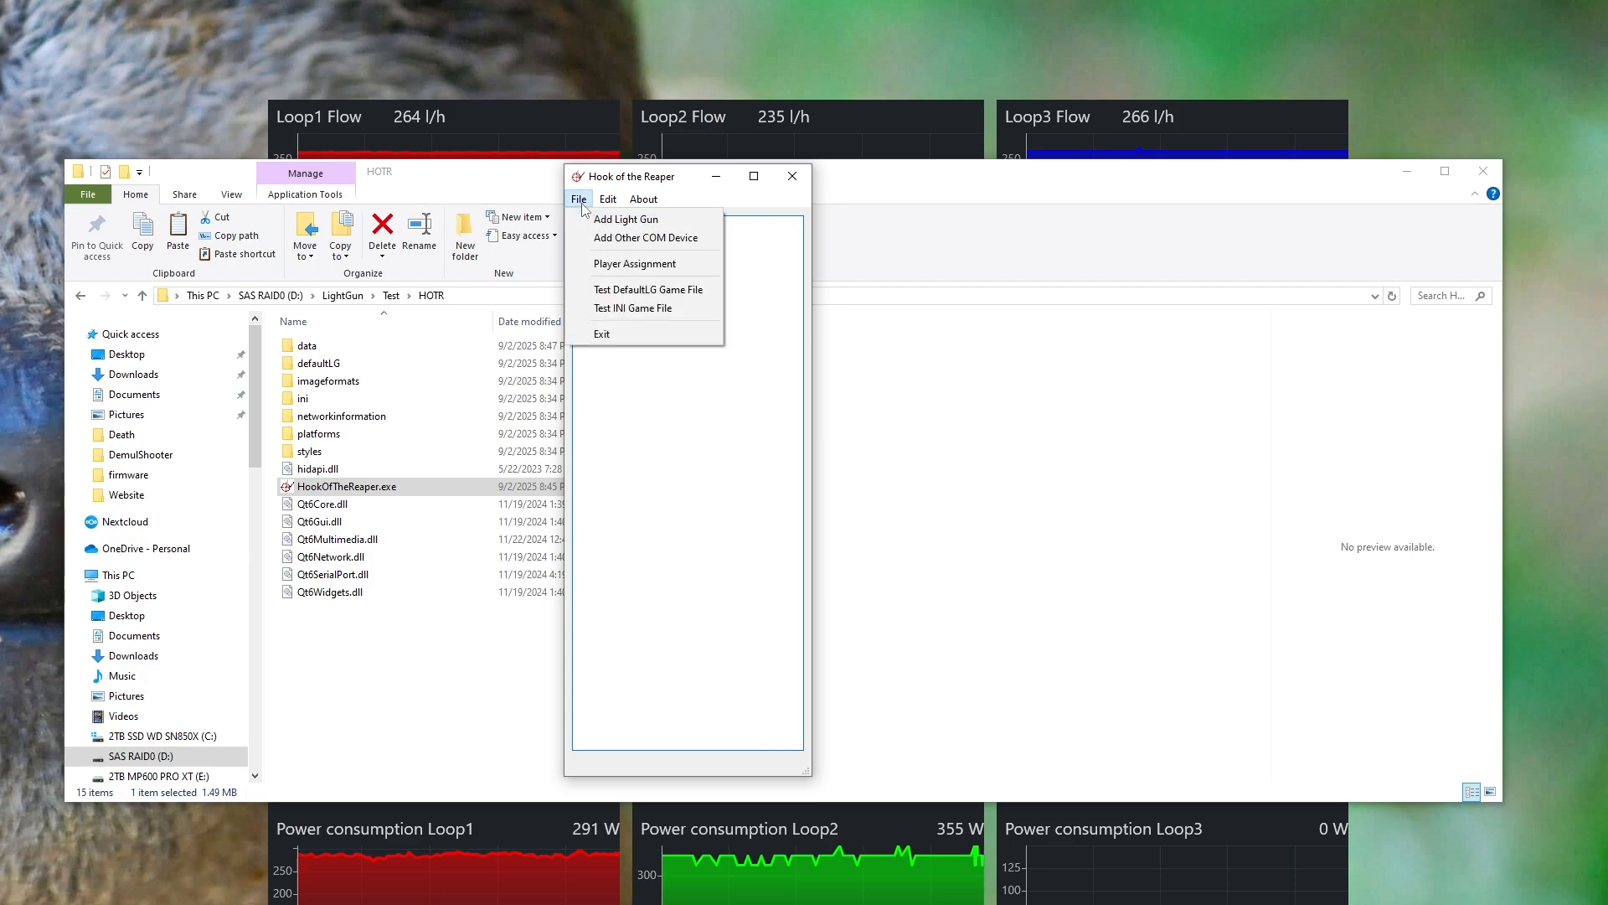
{"action": "left_click", "coordinate": [588, 220]}
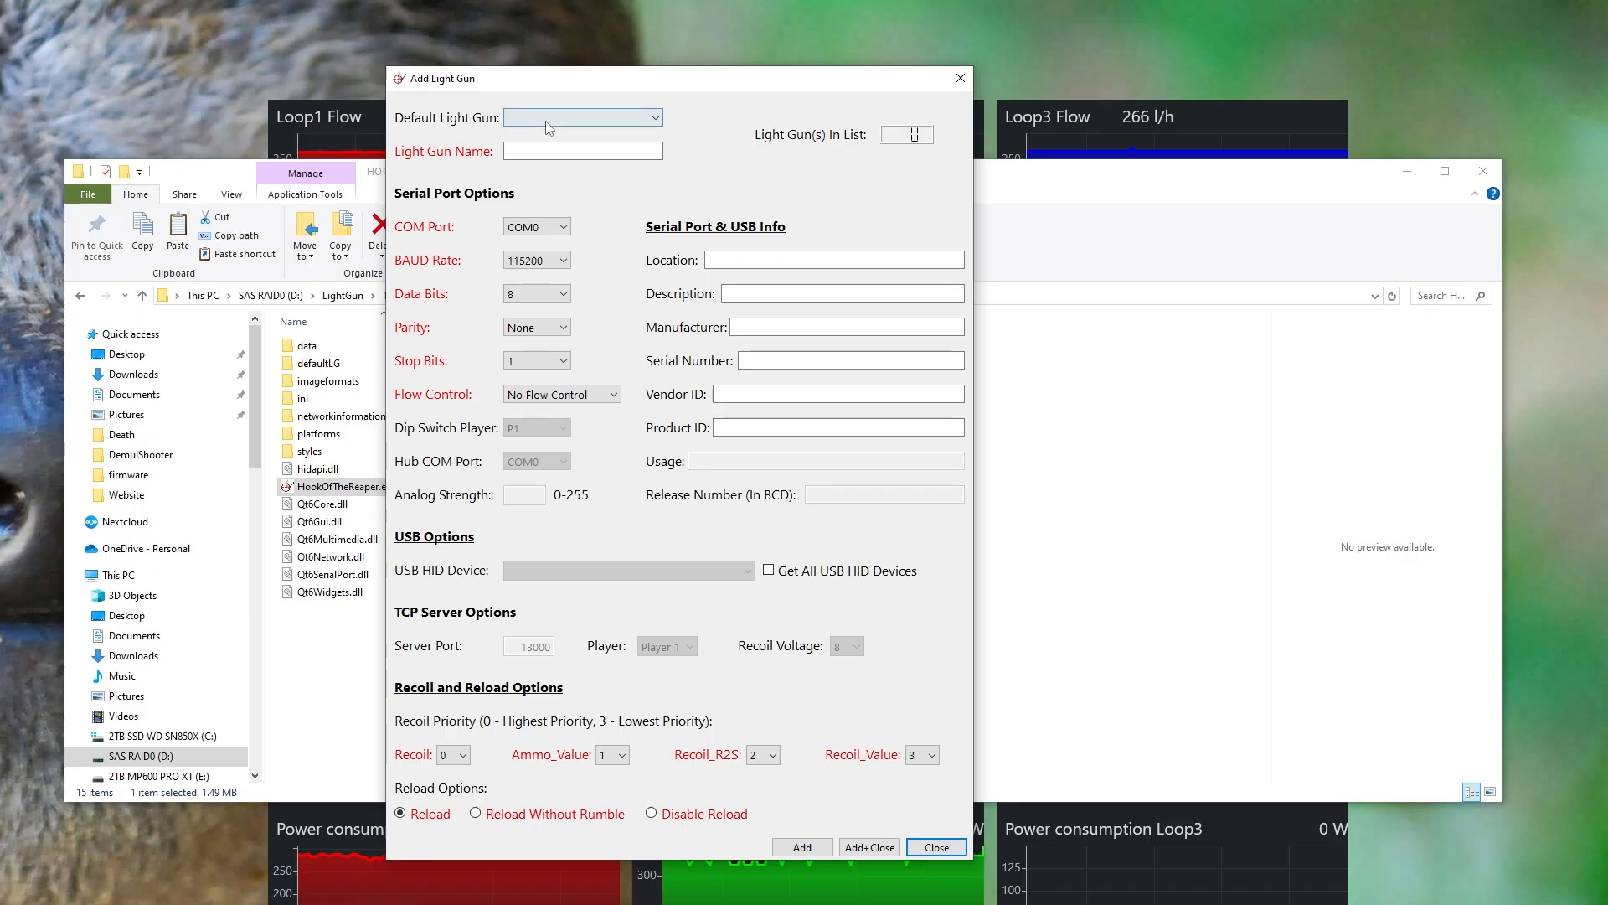
Step: Select Sinden as the default light gun and name the gun Sinden 1
{"action": "left_click", "coordinate": [573, 118]}
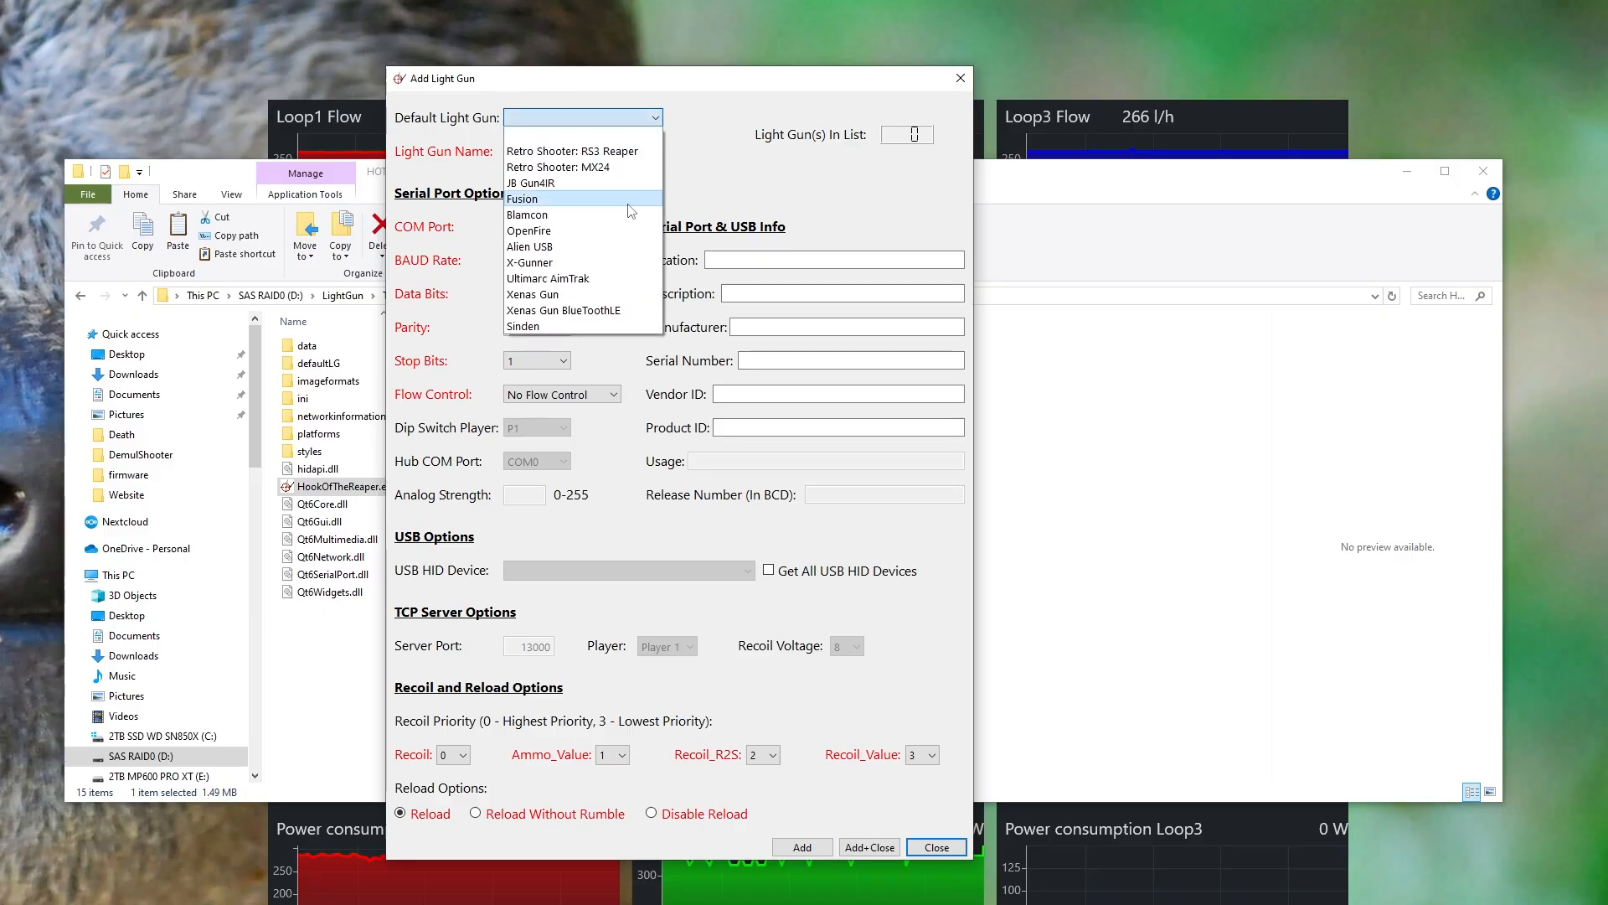
{"action": "left_click", "coordinate": [543, 326]}
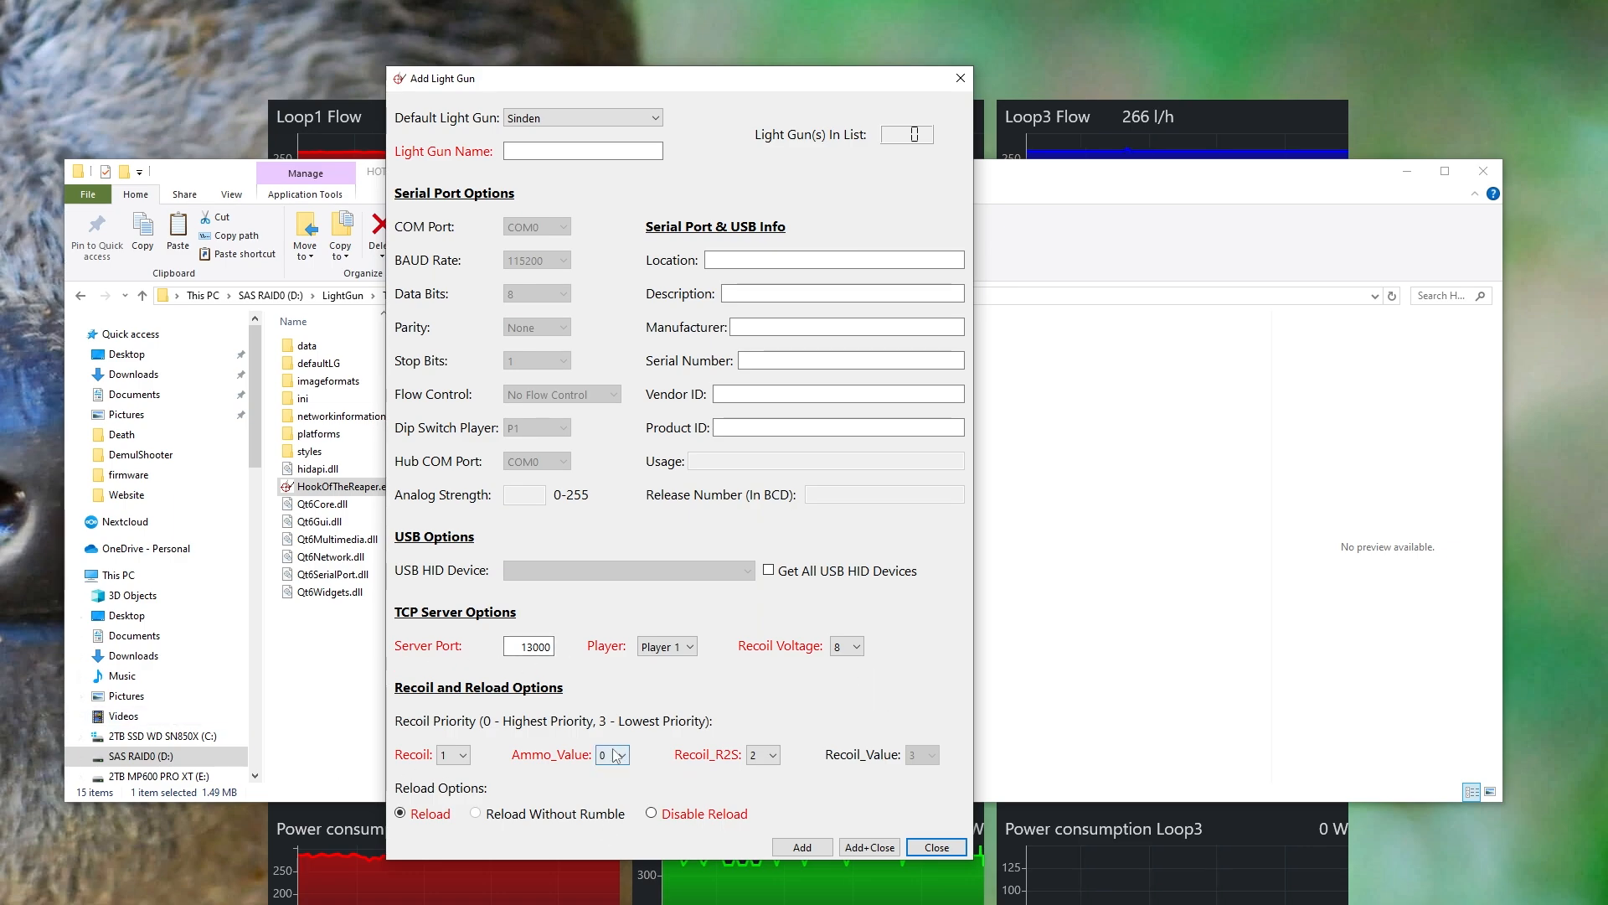
{"action": "left_click", "coordinate": [620, 150]}
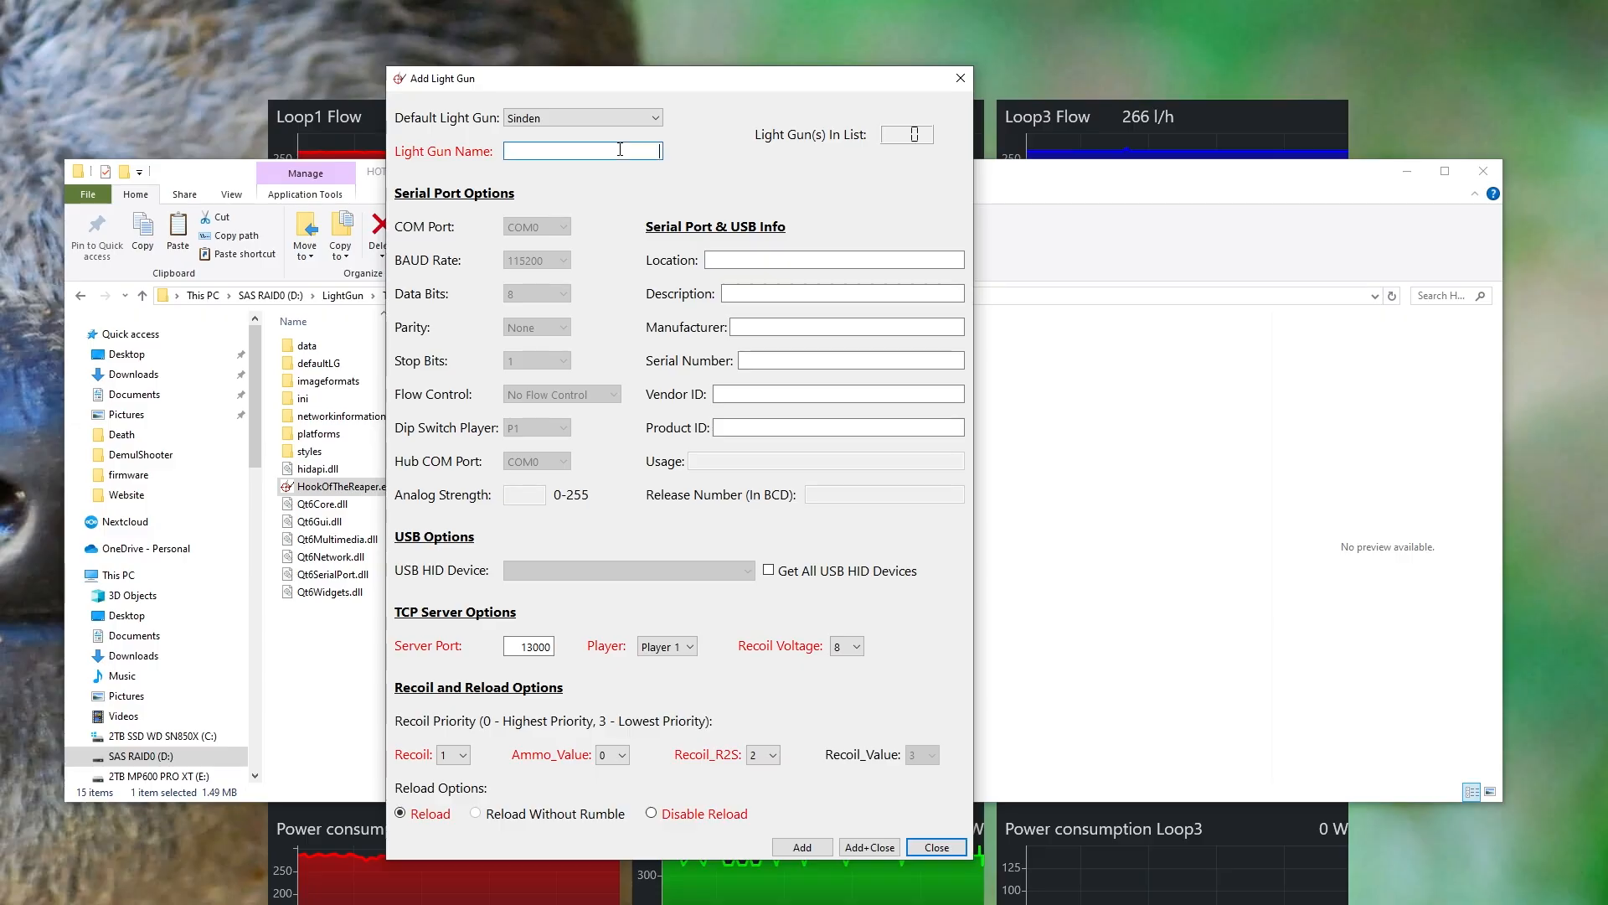
{"action": "type", "text": "Sinden 1"}
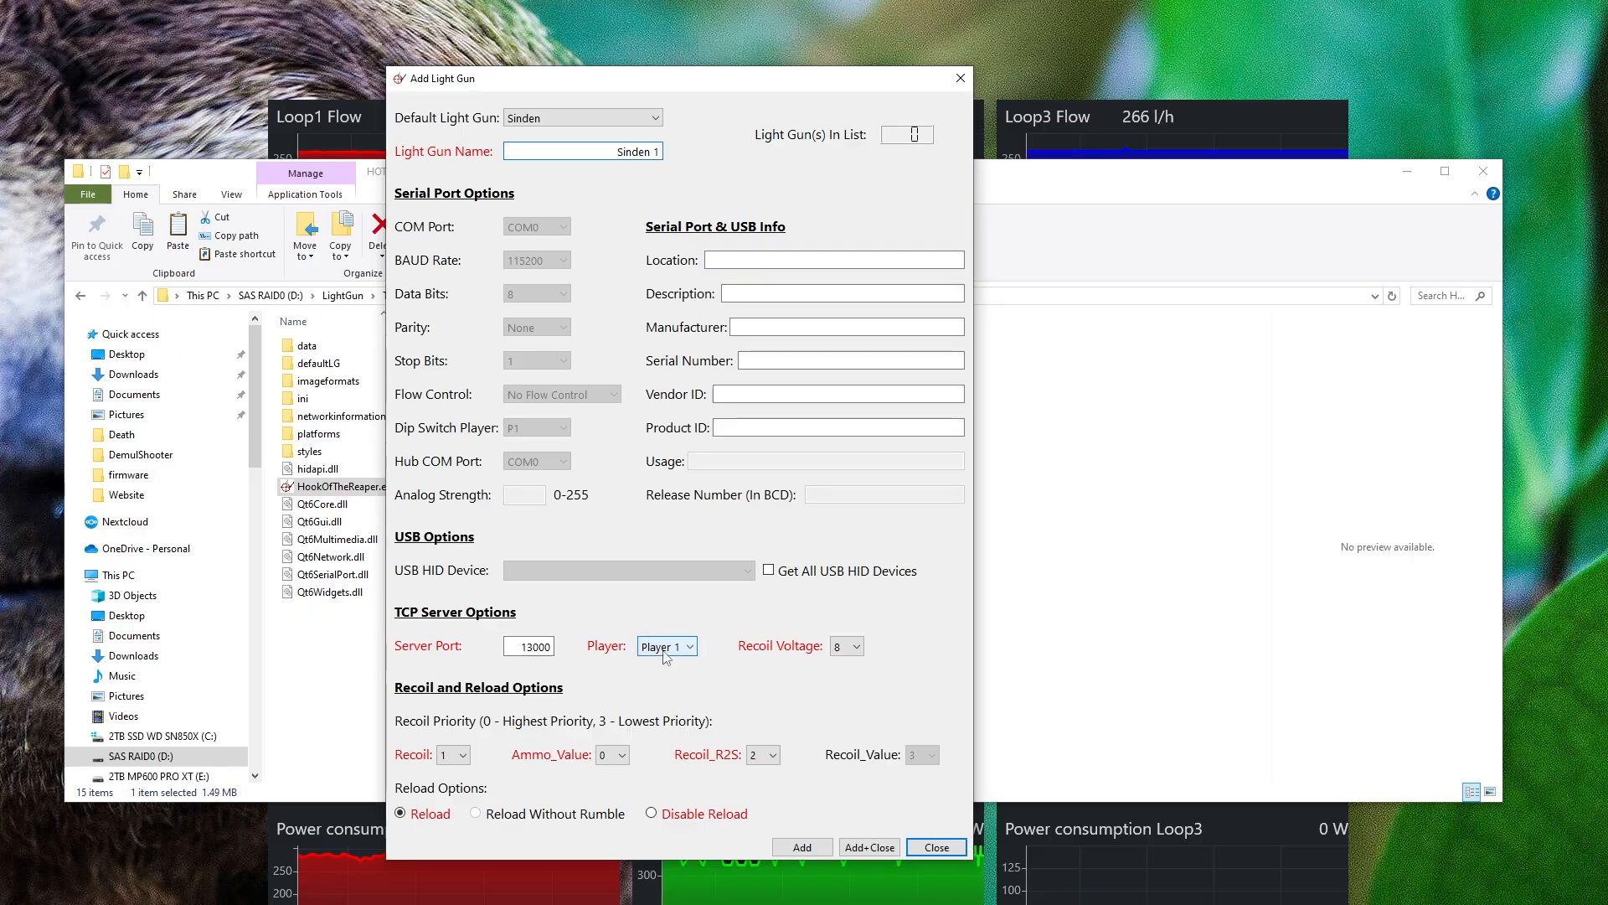
Step: Examine the available player and recoil voltage choices for the Sinden gun
{"action": "left_click", "coordinate": [690, 649]}
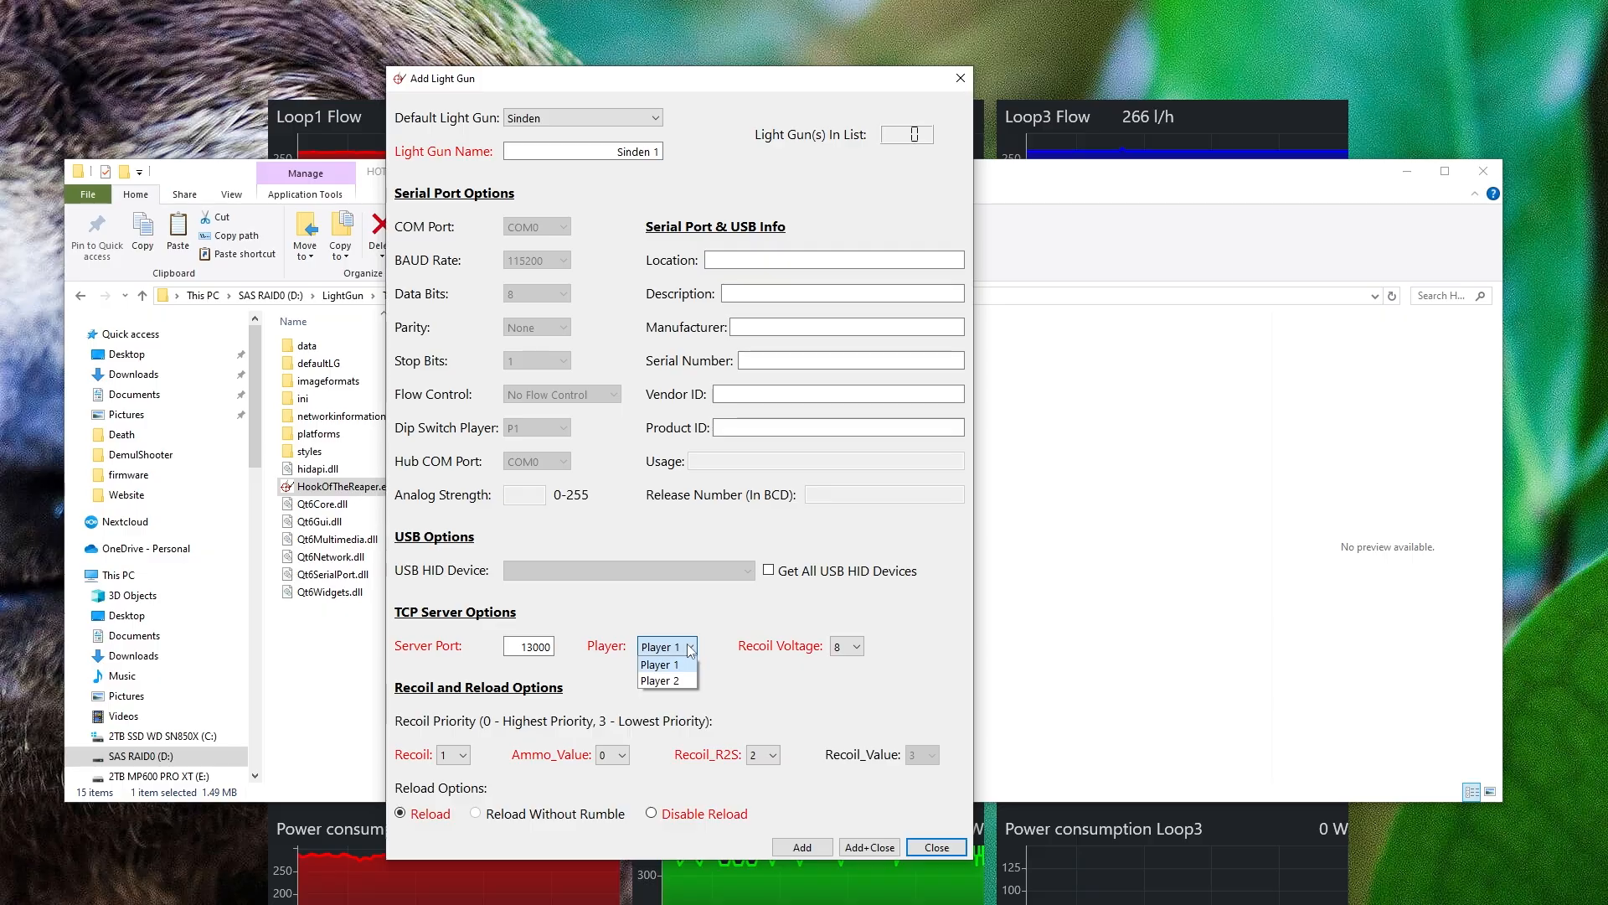
{"action": "left_click", "coordinate": [733, 672]}
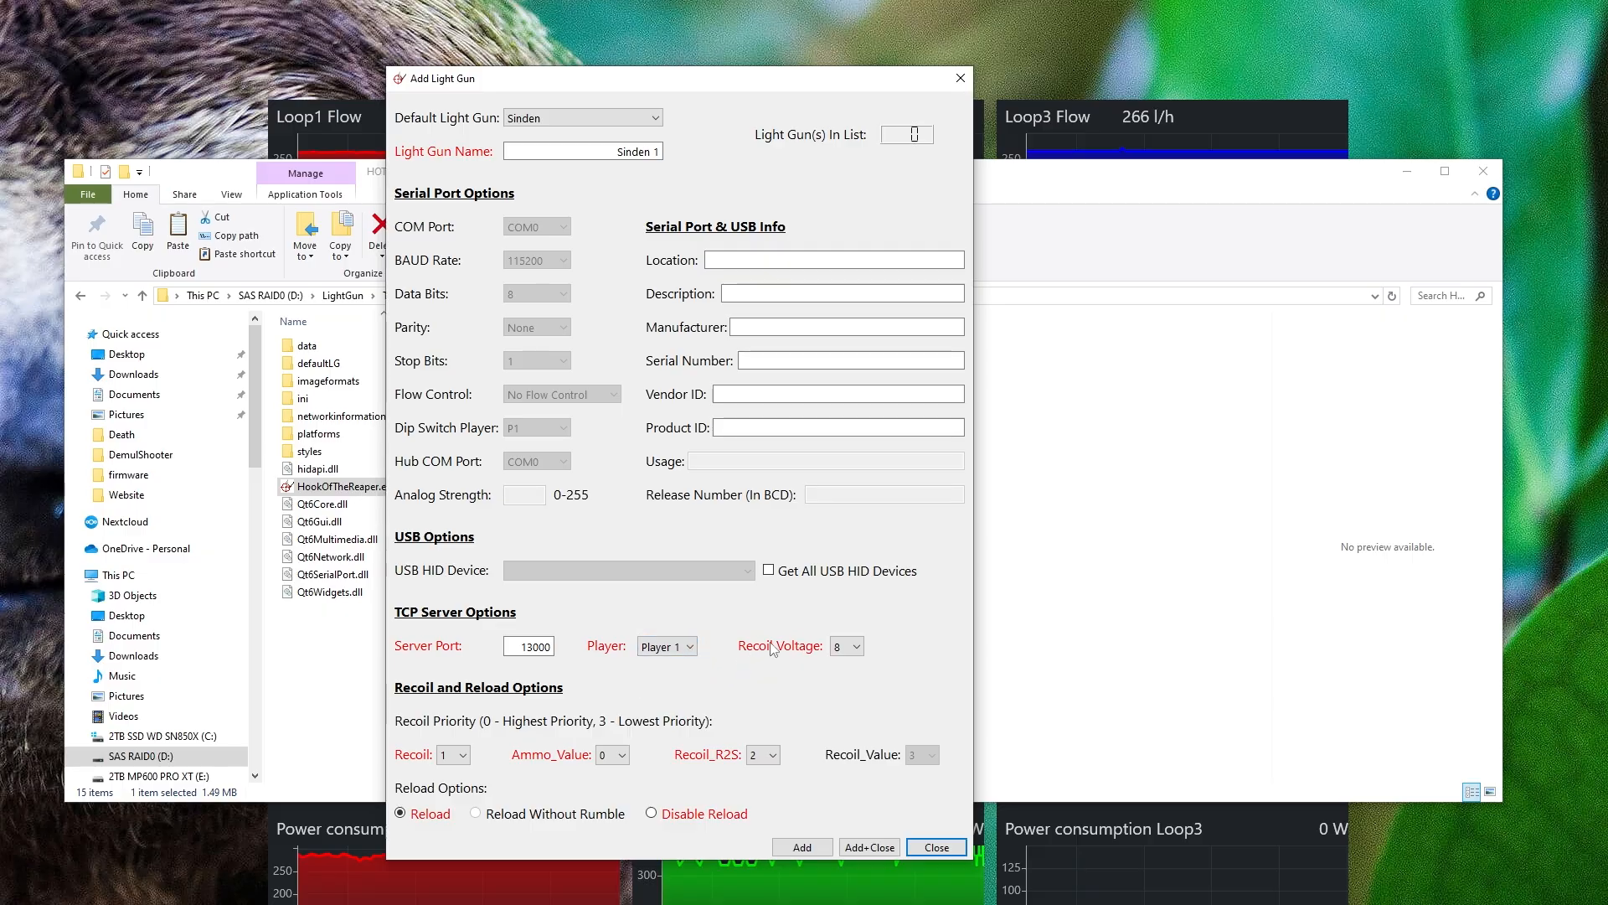
{"action": "left_click", "coordinate": [857, 648]}
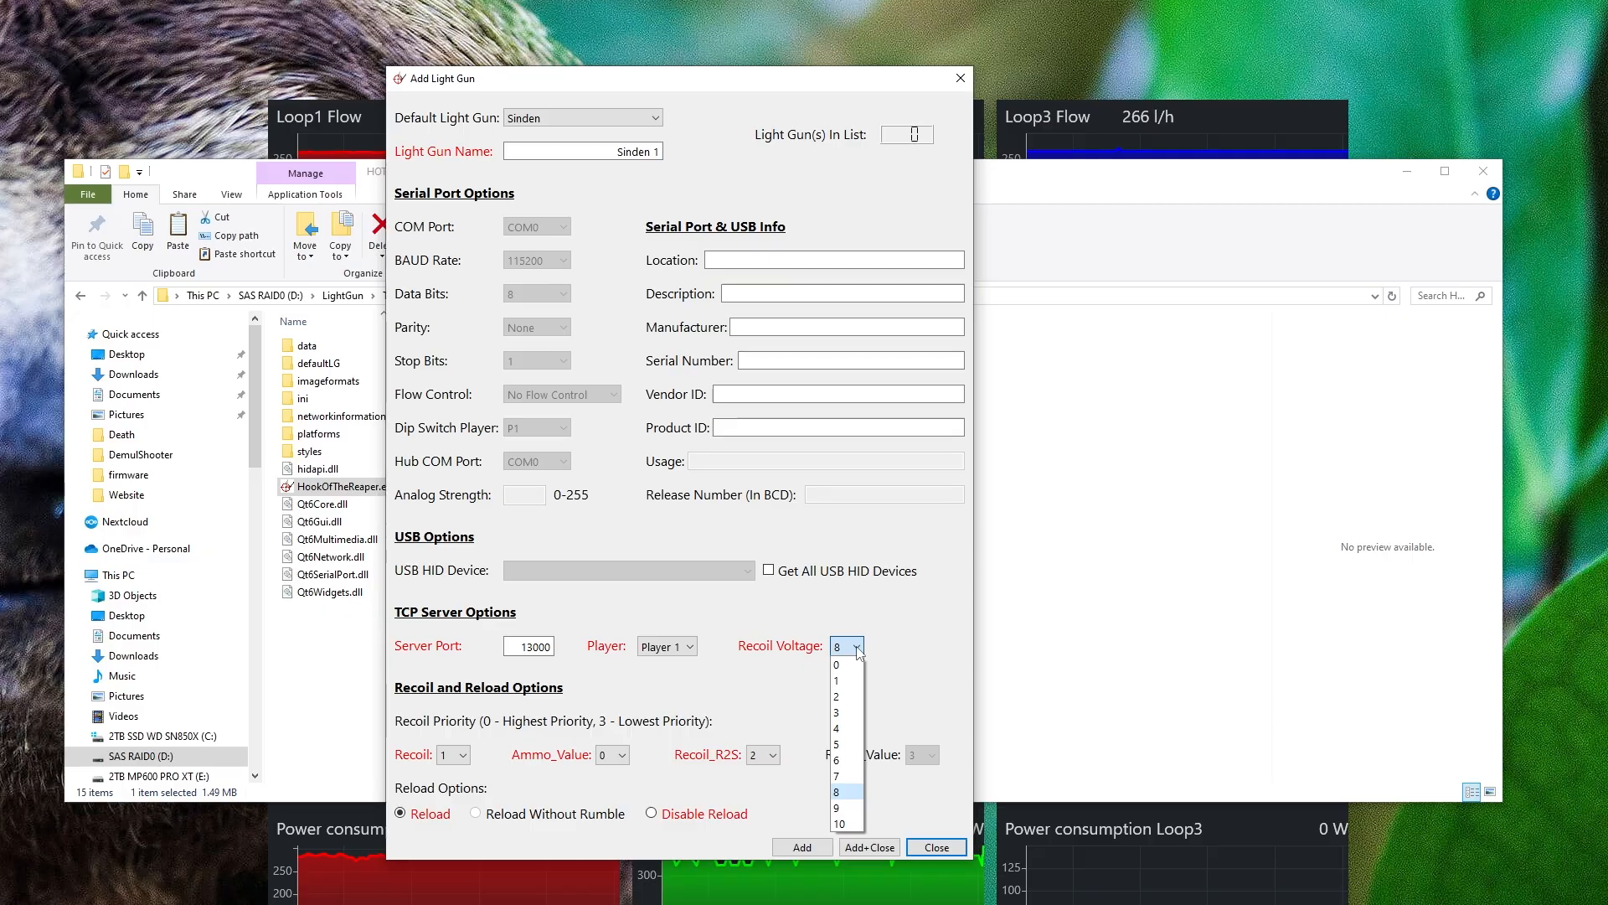
{"action": "left_click", "coordinate": [788, 624]}
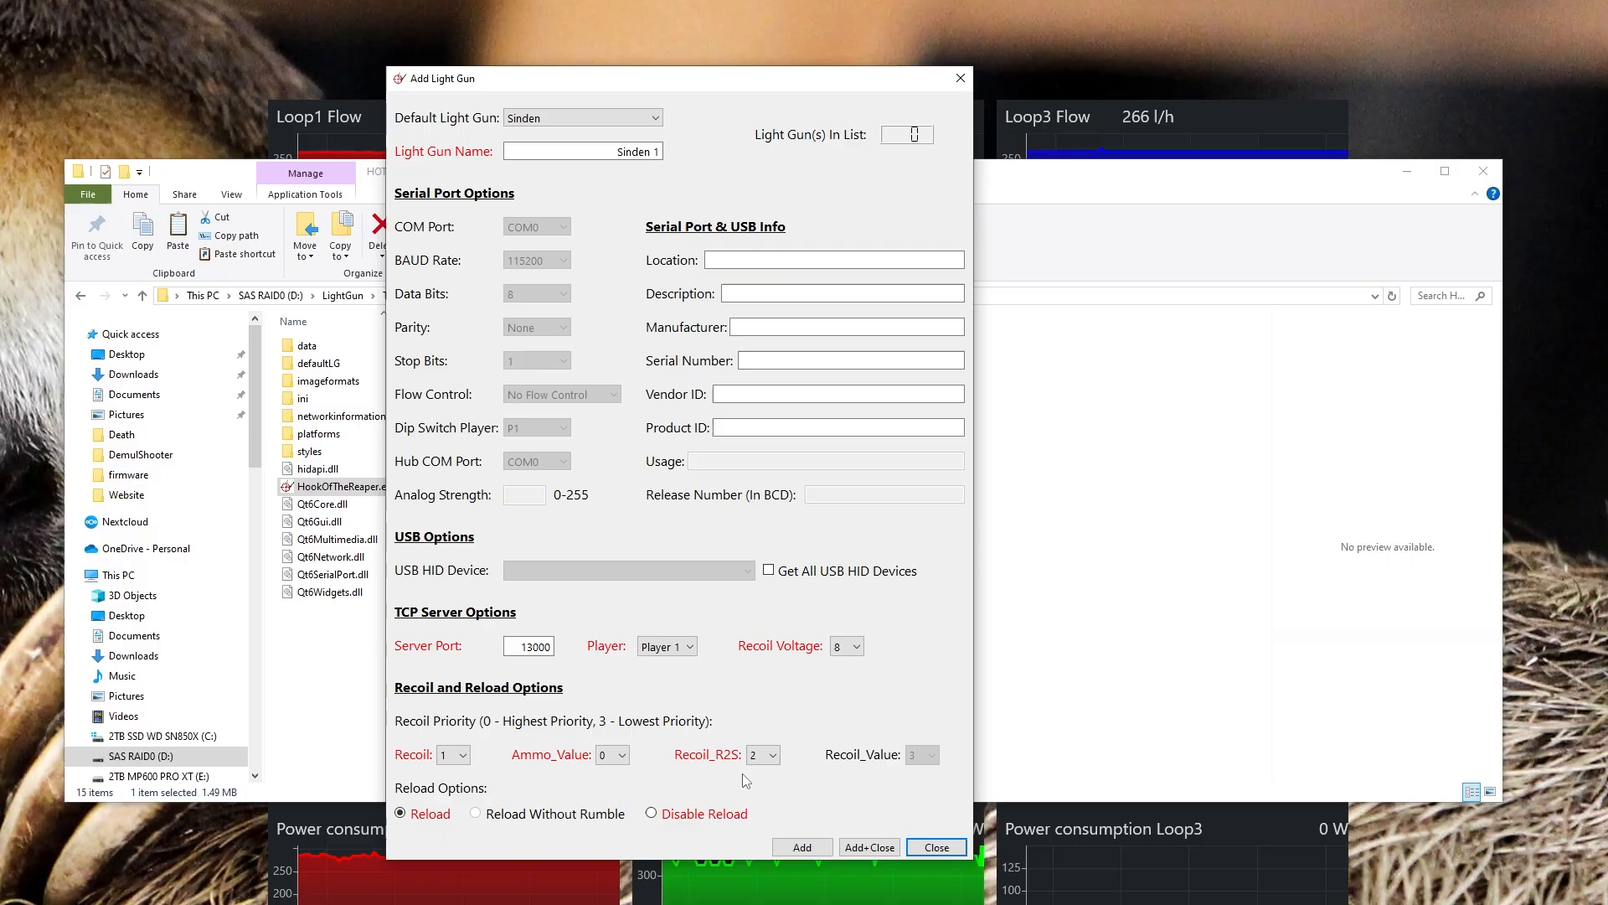
Step: Compare the X-Gunner preset's recoil and reload options with Sinden's, returning the default light gun to Sinden
{"action": "left_click", "coordinate": [528, 119]}
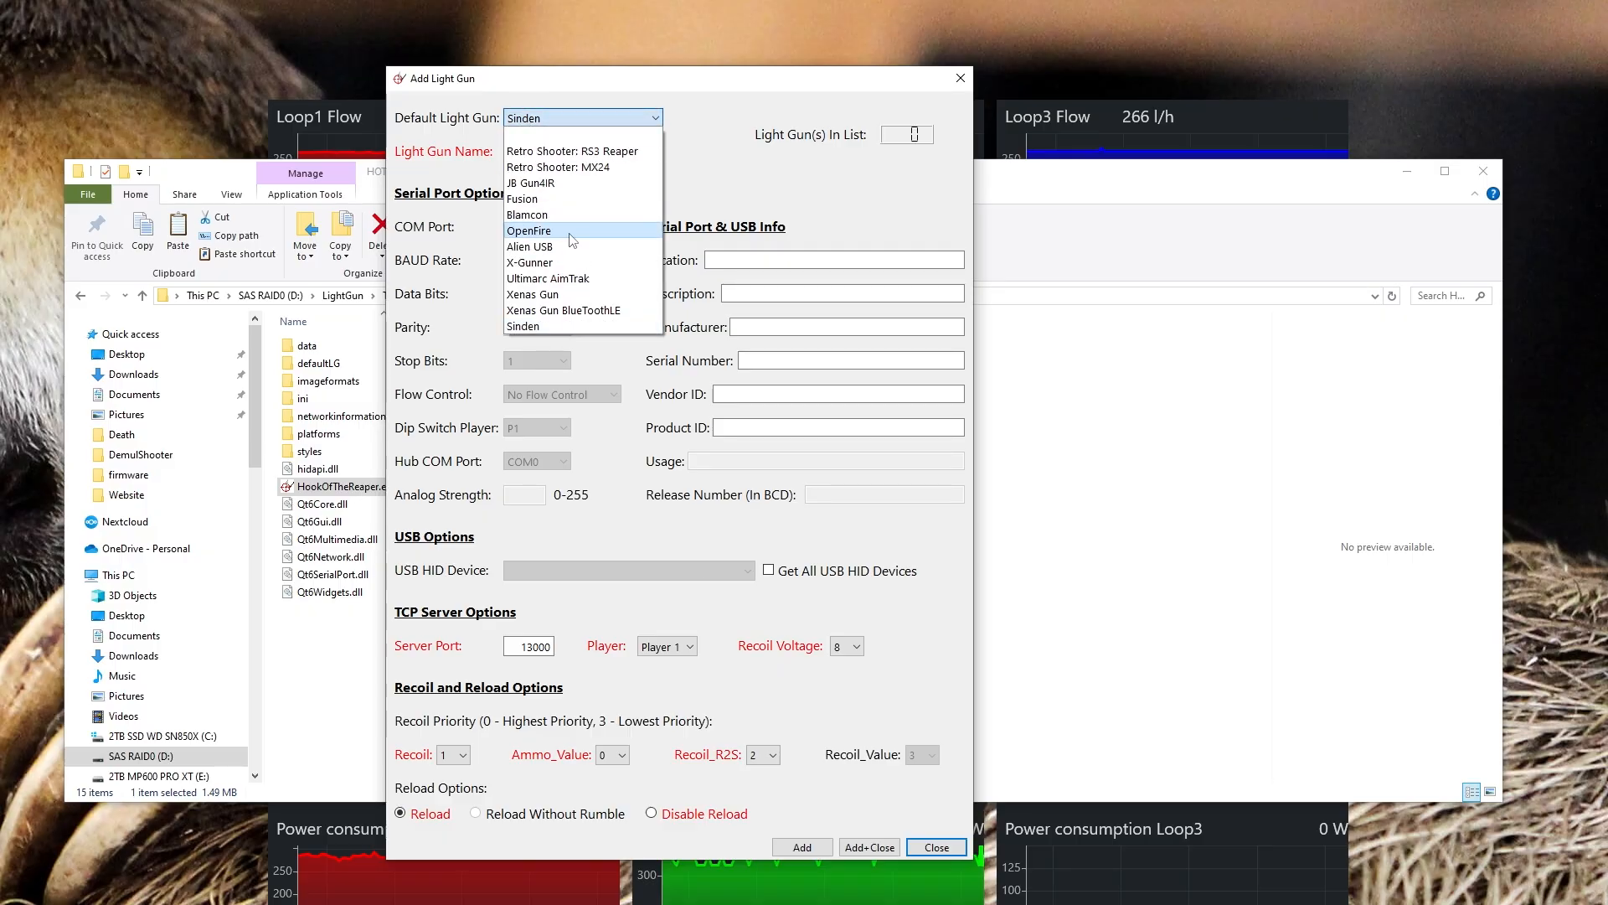
{"action": "left_click", "coordinate": [564, 266]}
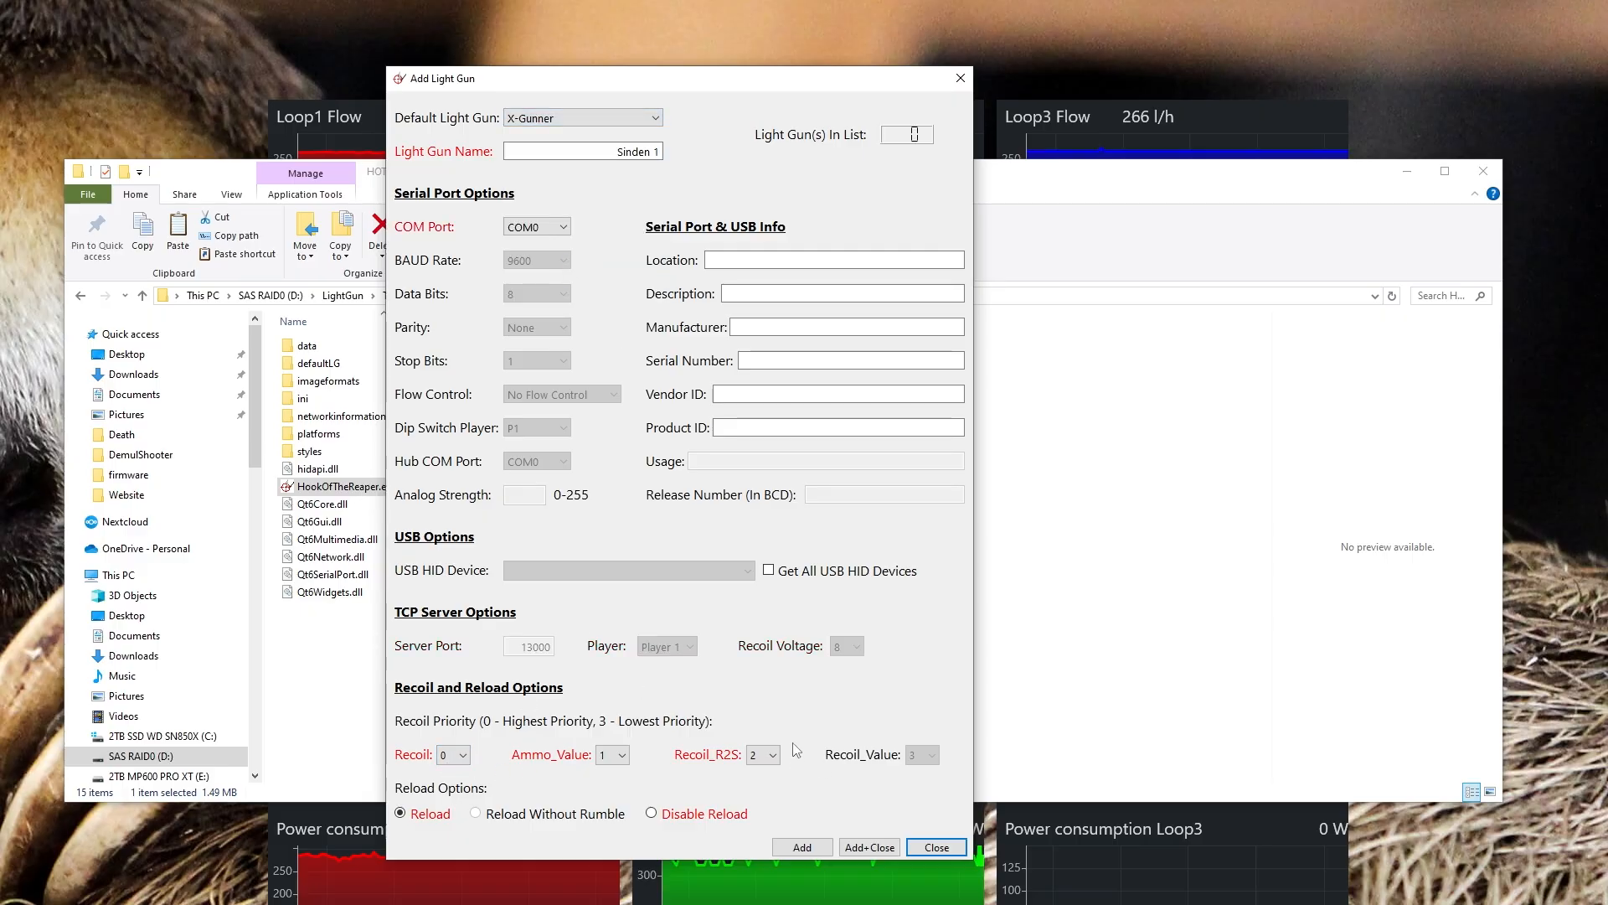
{"action": "left_click", "coordinate": [606, 114]}
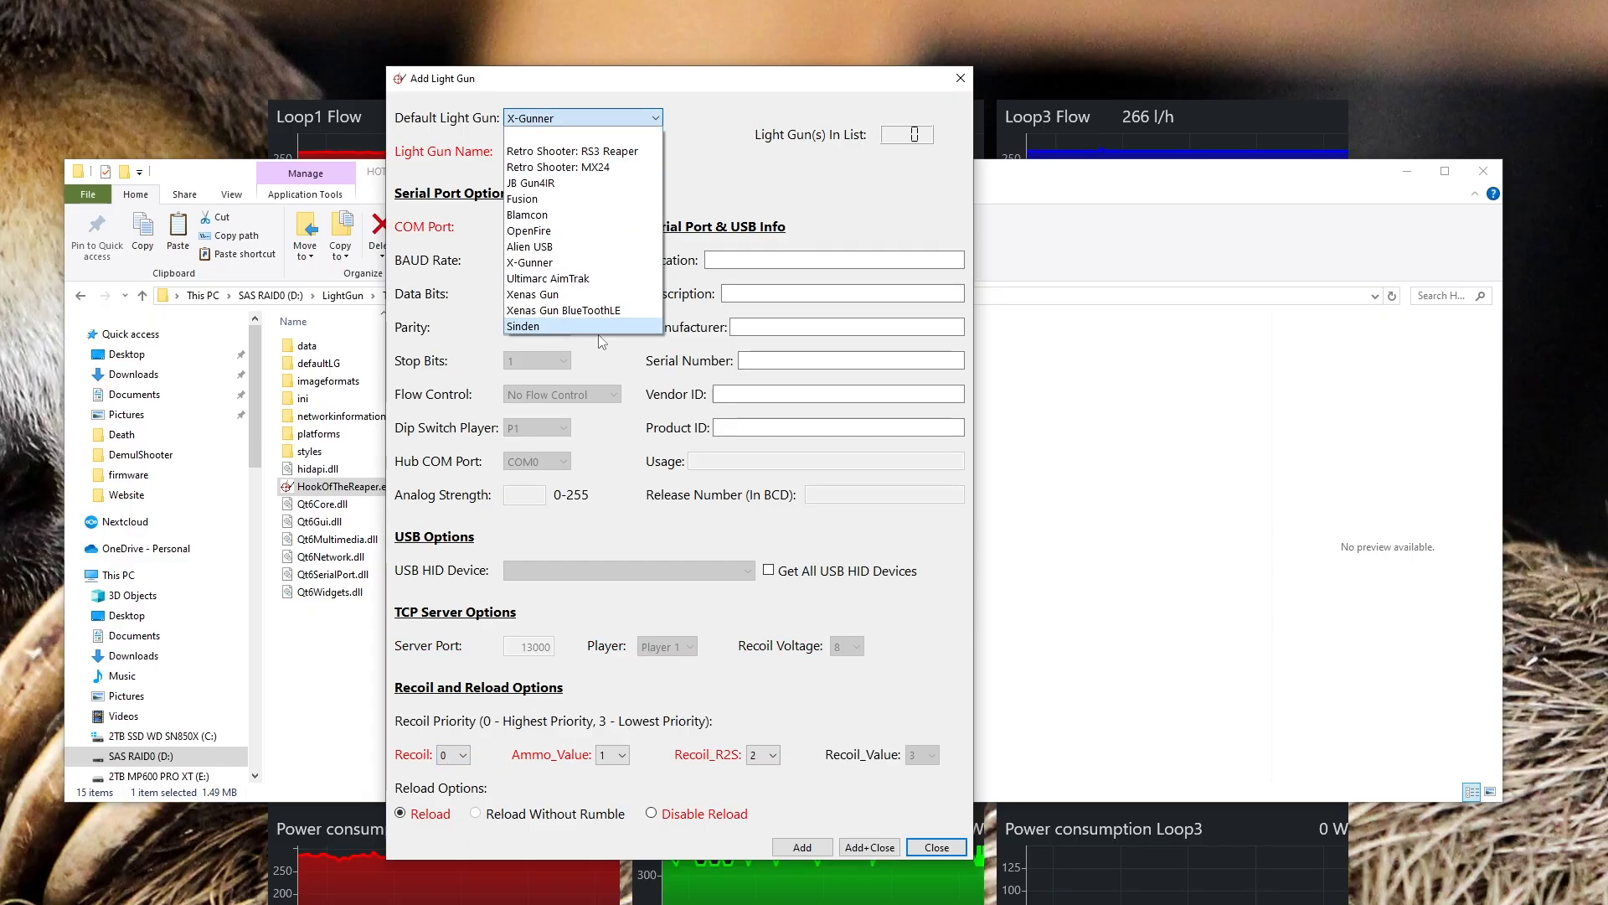
{"action": "left_click", "coordinate": [602, 324]}
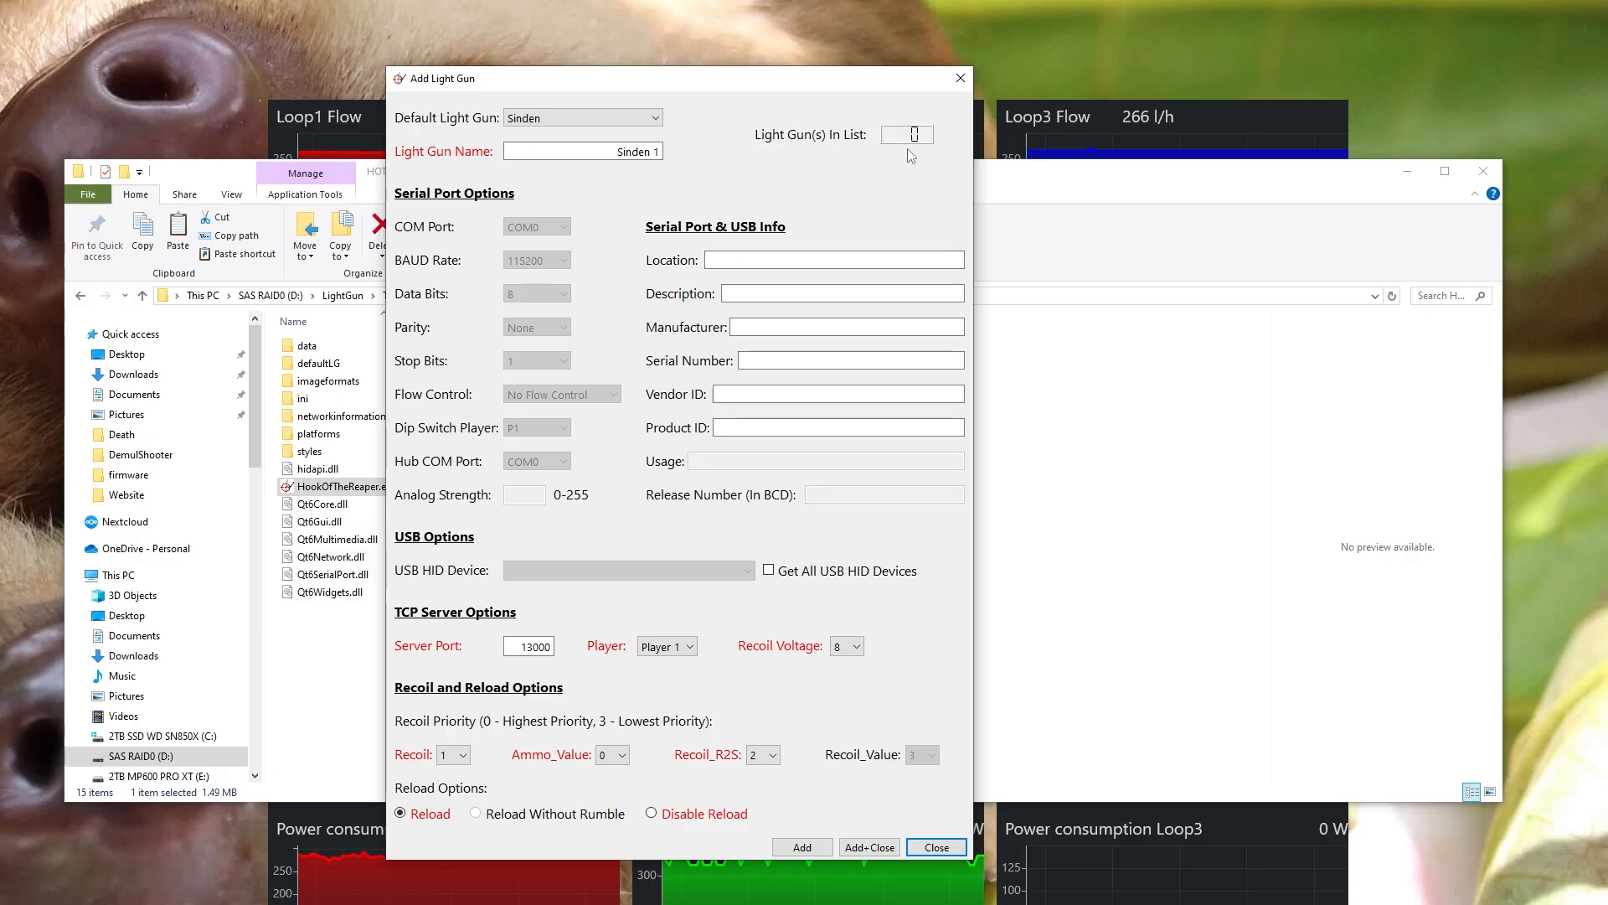
Step: Add Sinden 1 to the light gun list and check which player choices remain for another gun
{"action": "left_click", "coordinate": [807, 848]}
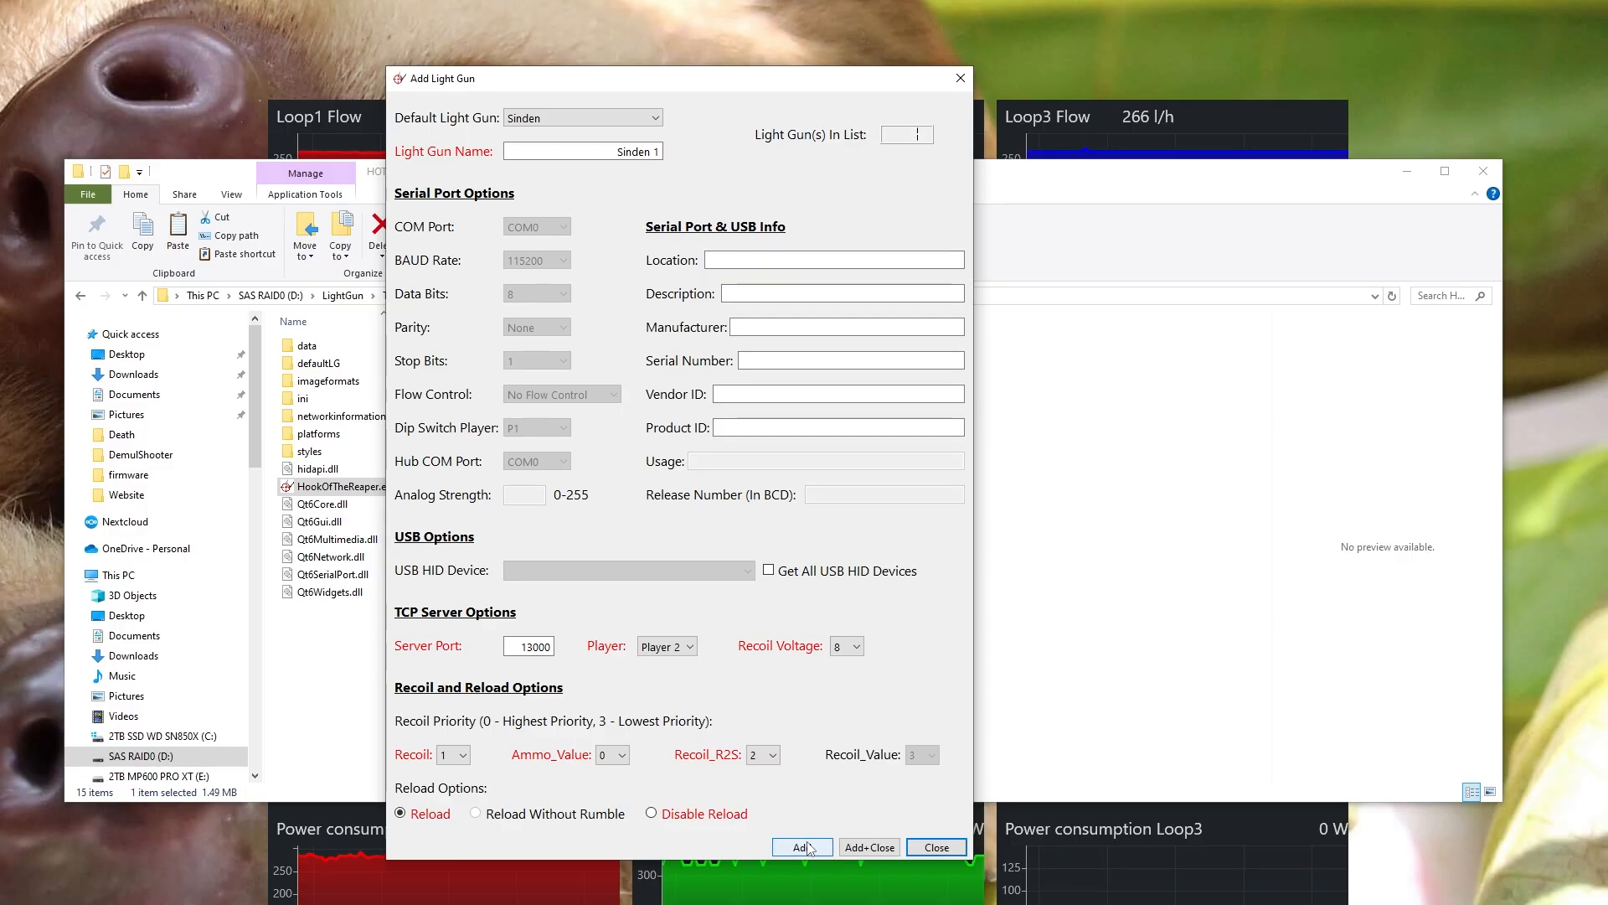
{"action": "left_click", "coordinate": [690, 648]}
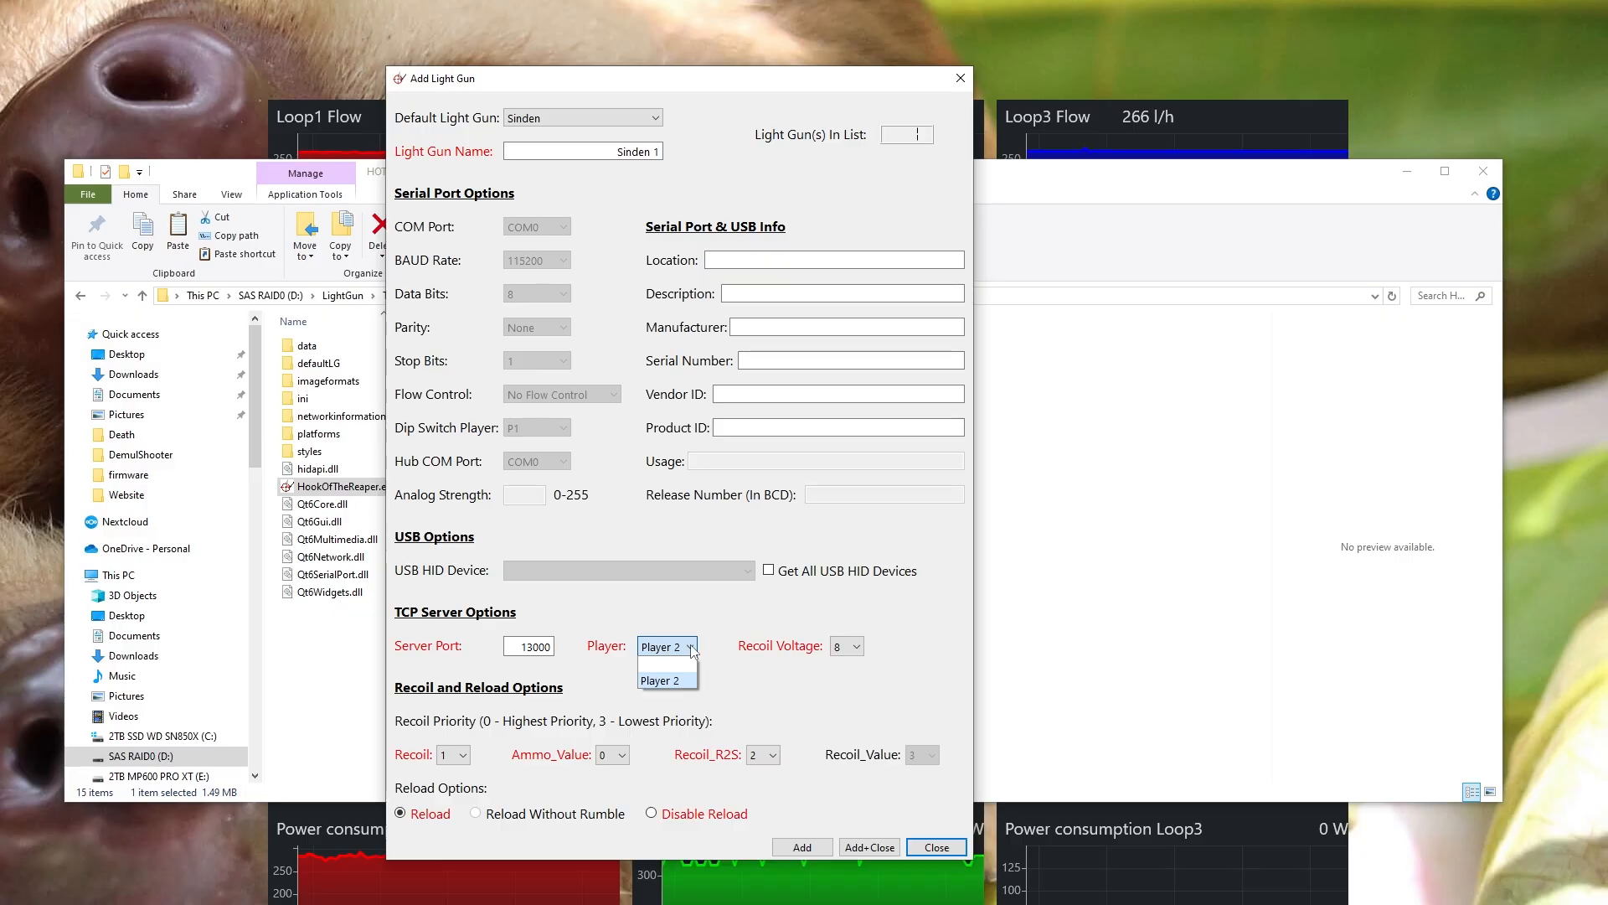
{"action": "left_click", "coordinate": [692, 652]}
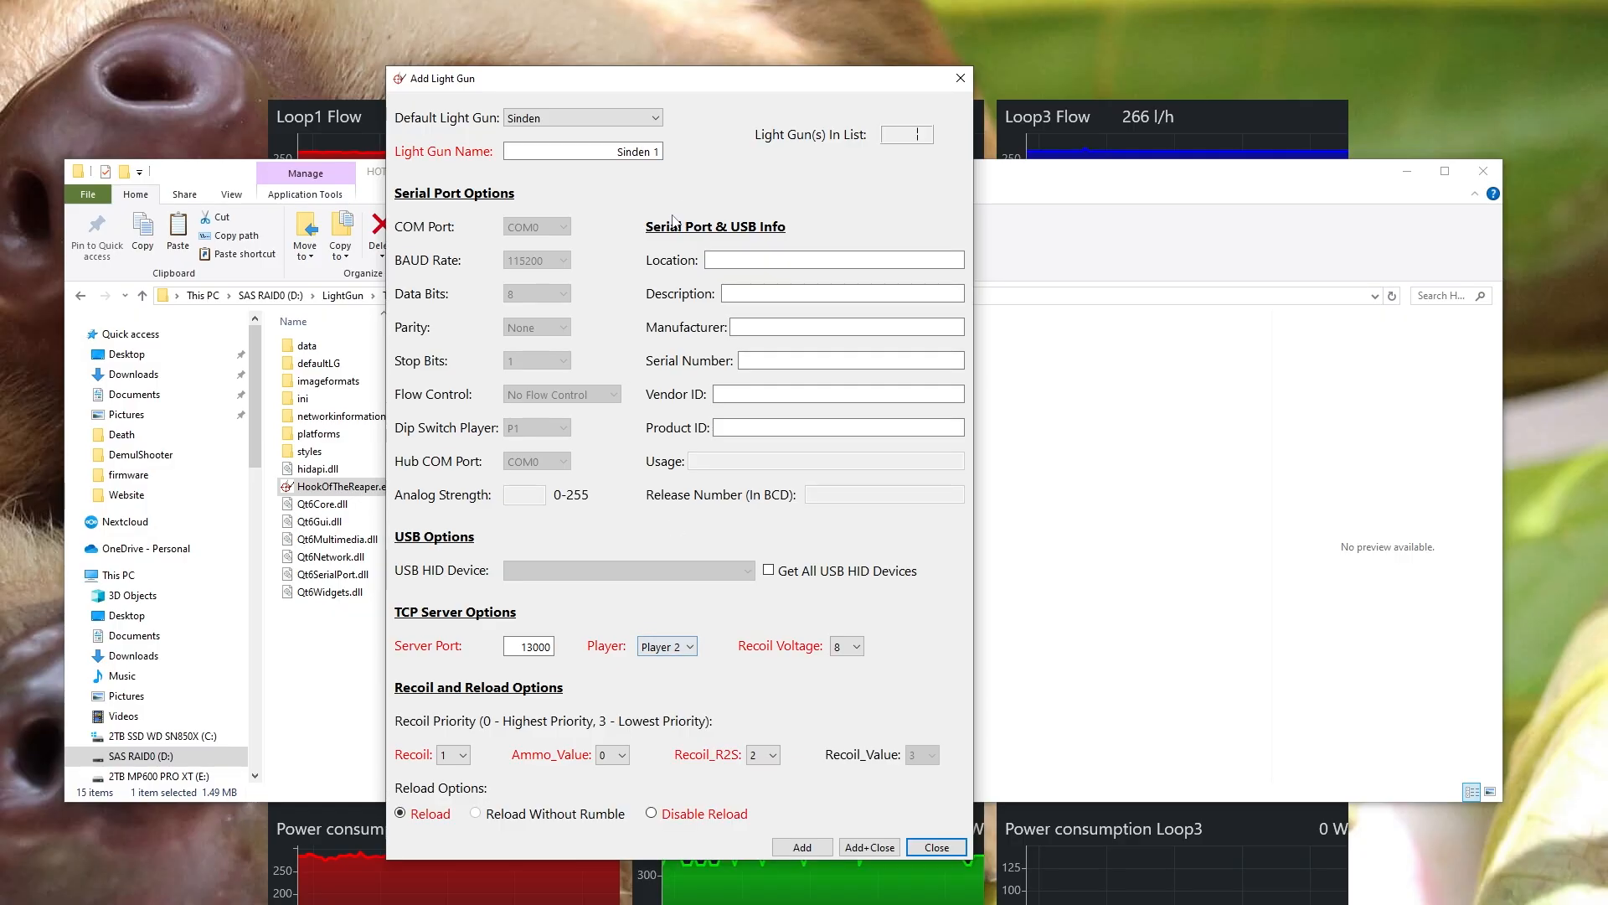
Step: Add a second Sinden gun named Sinden 2 for Player 2 and close the form
{"action": "left_click", "coordinate": [658, 152]}
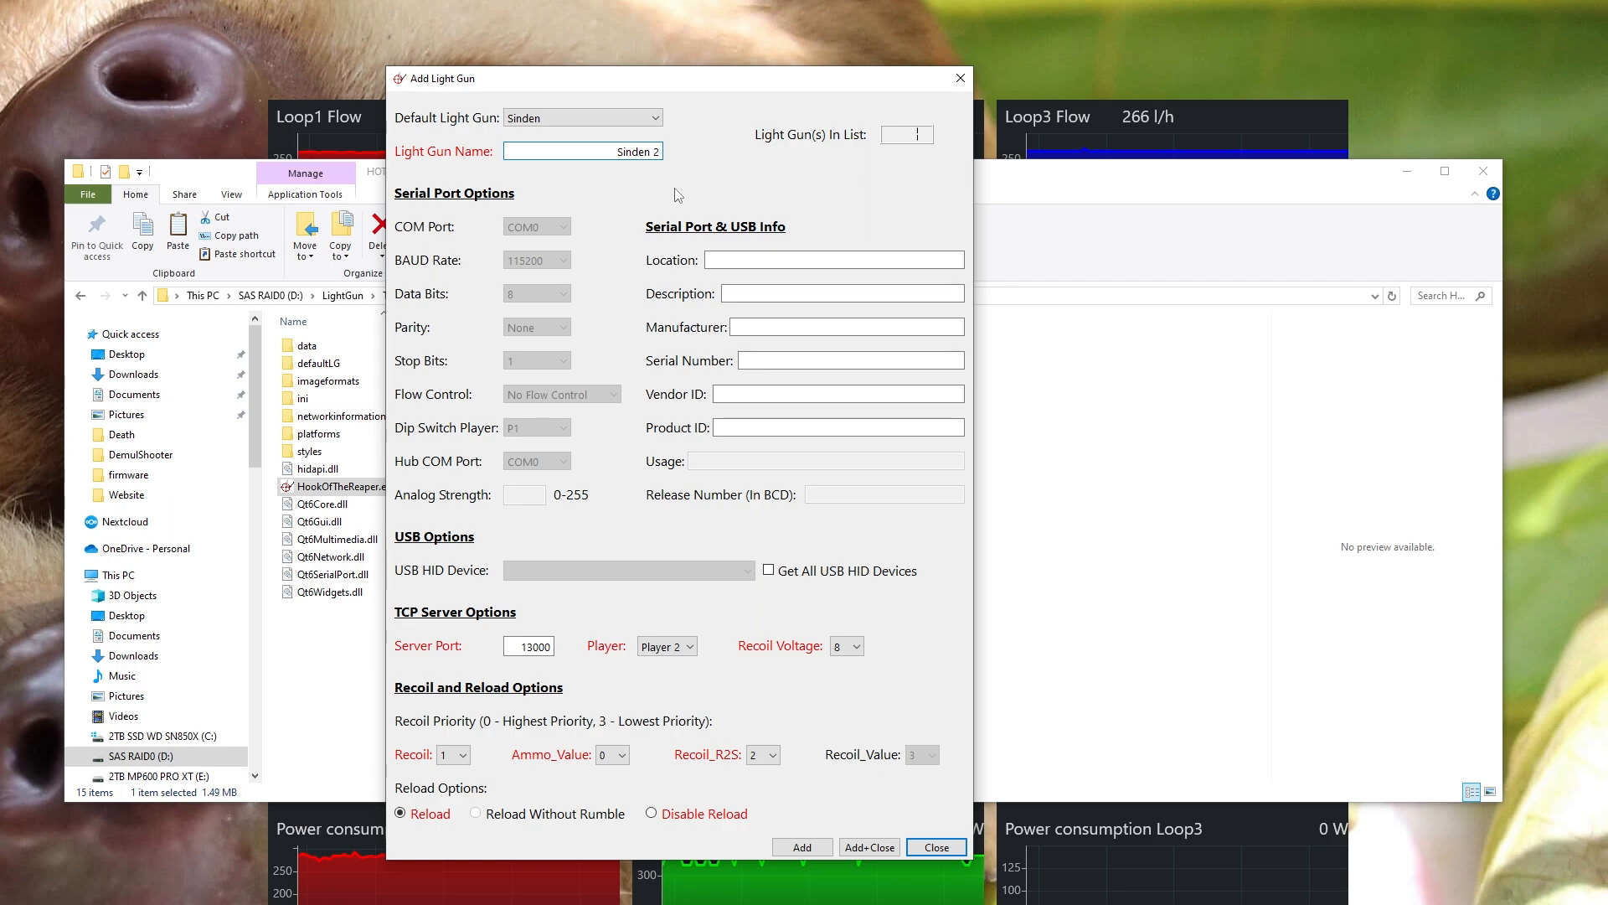
{"action": "left_click", "coordinate": [802, 844]}
{"action": "left_click", "coordinate": [938, 848]}
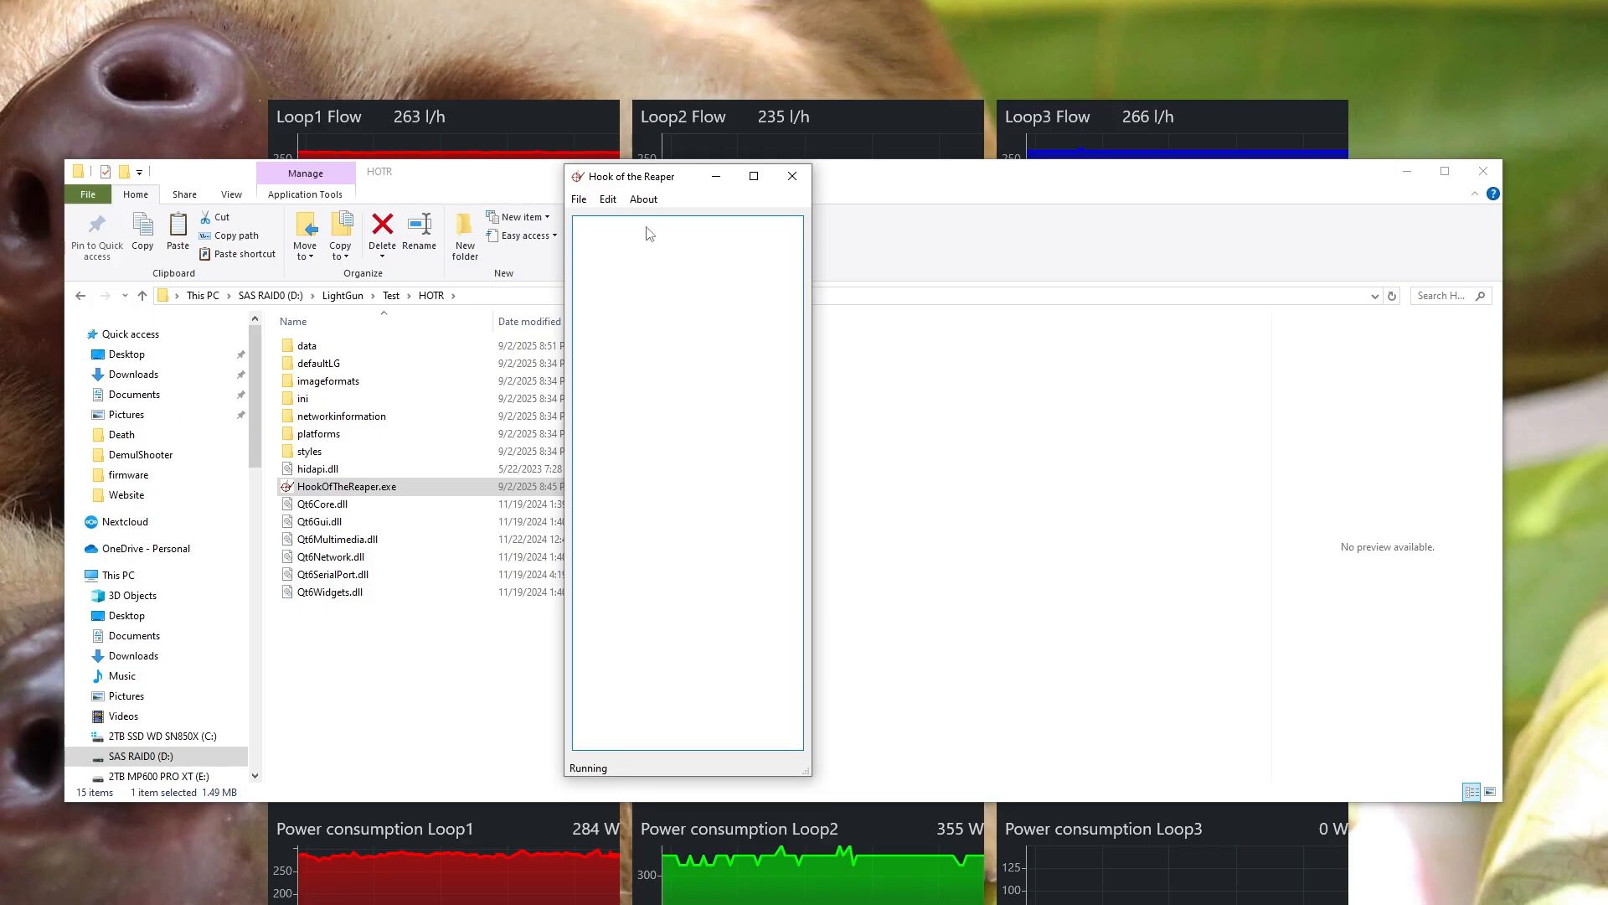
Step: Open the light gun editor and compare the saved settings of Sinden 1 and Sinden 2
{"action": "left_click", "coordinate": [607, 205]}
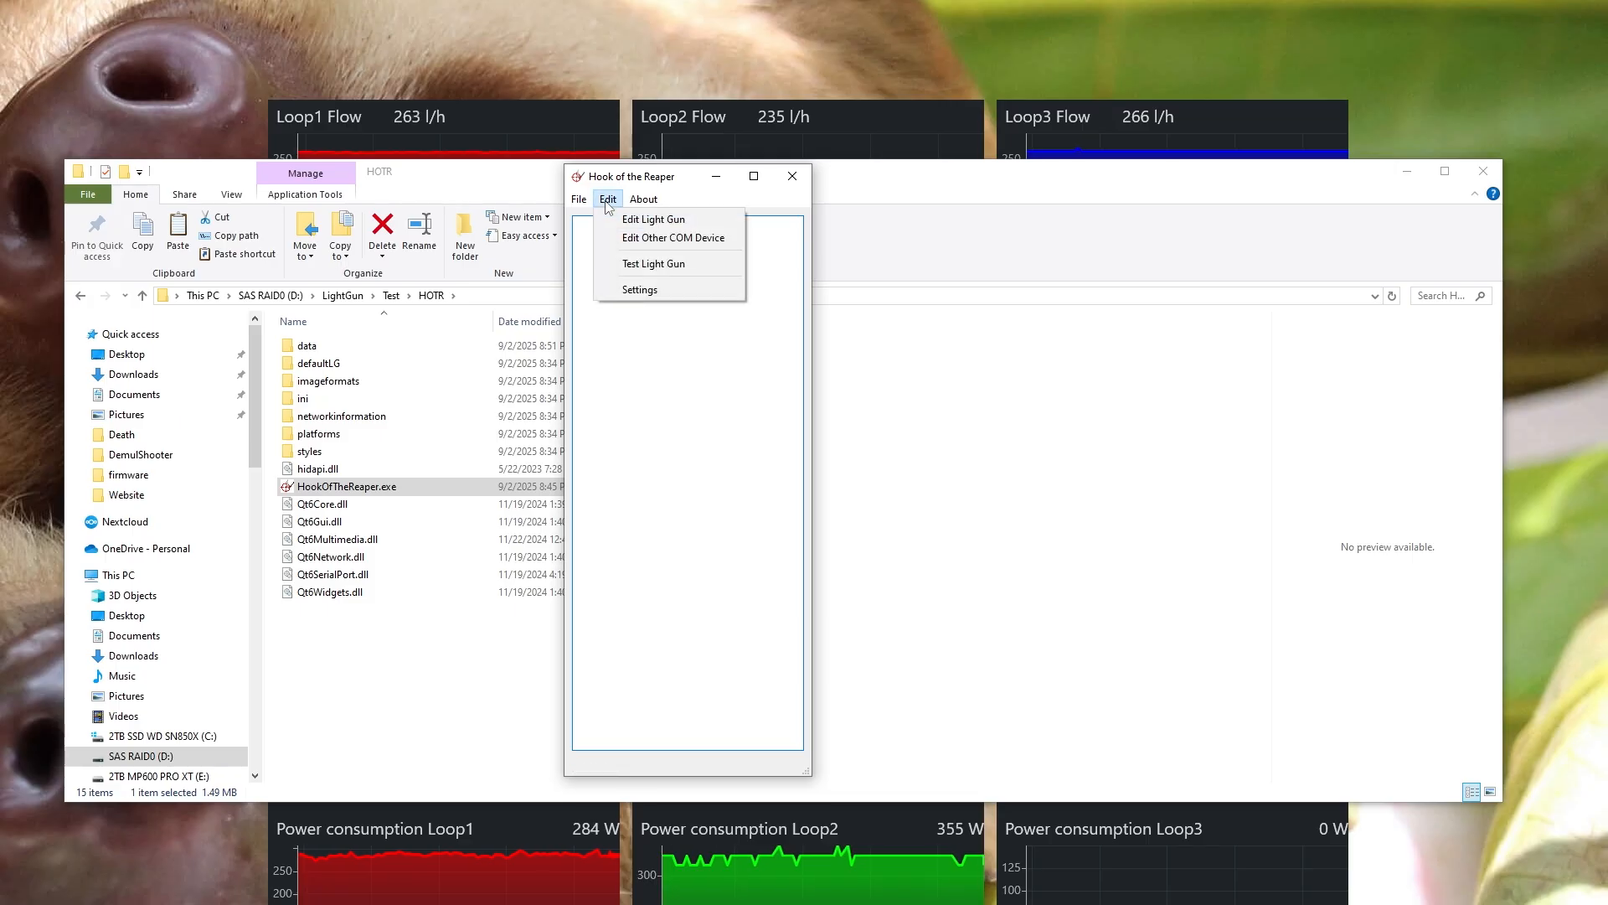
{"action": "left_click", "coordinate": [626, 218]}
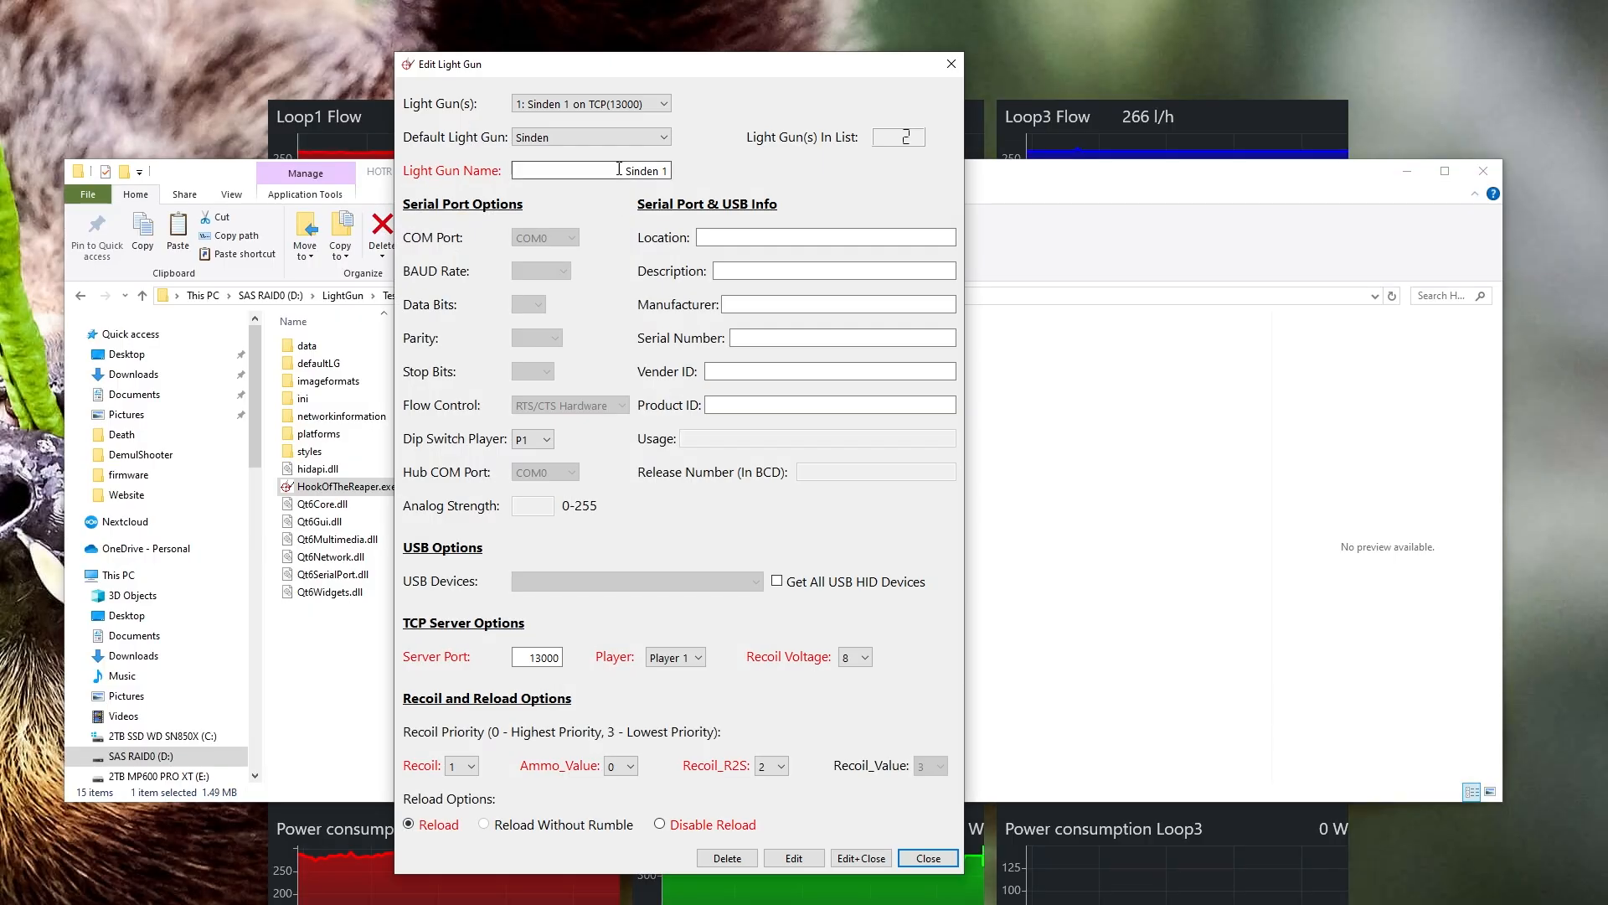
{"action": "left_click", "coordinate": [664, 108]}
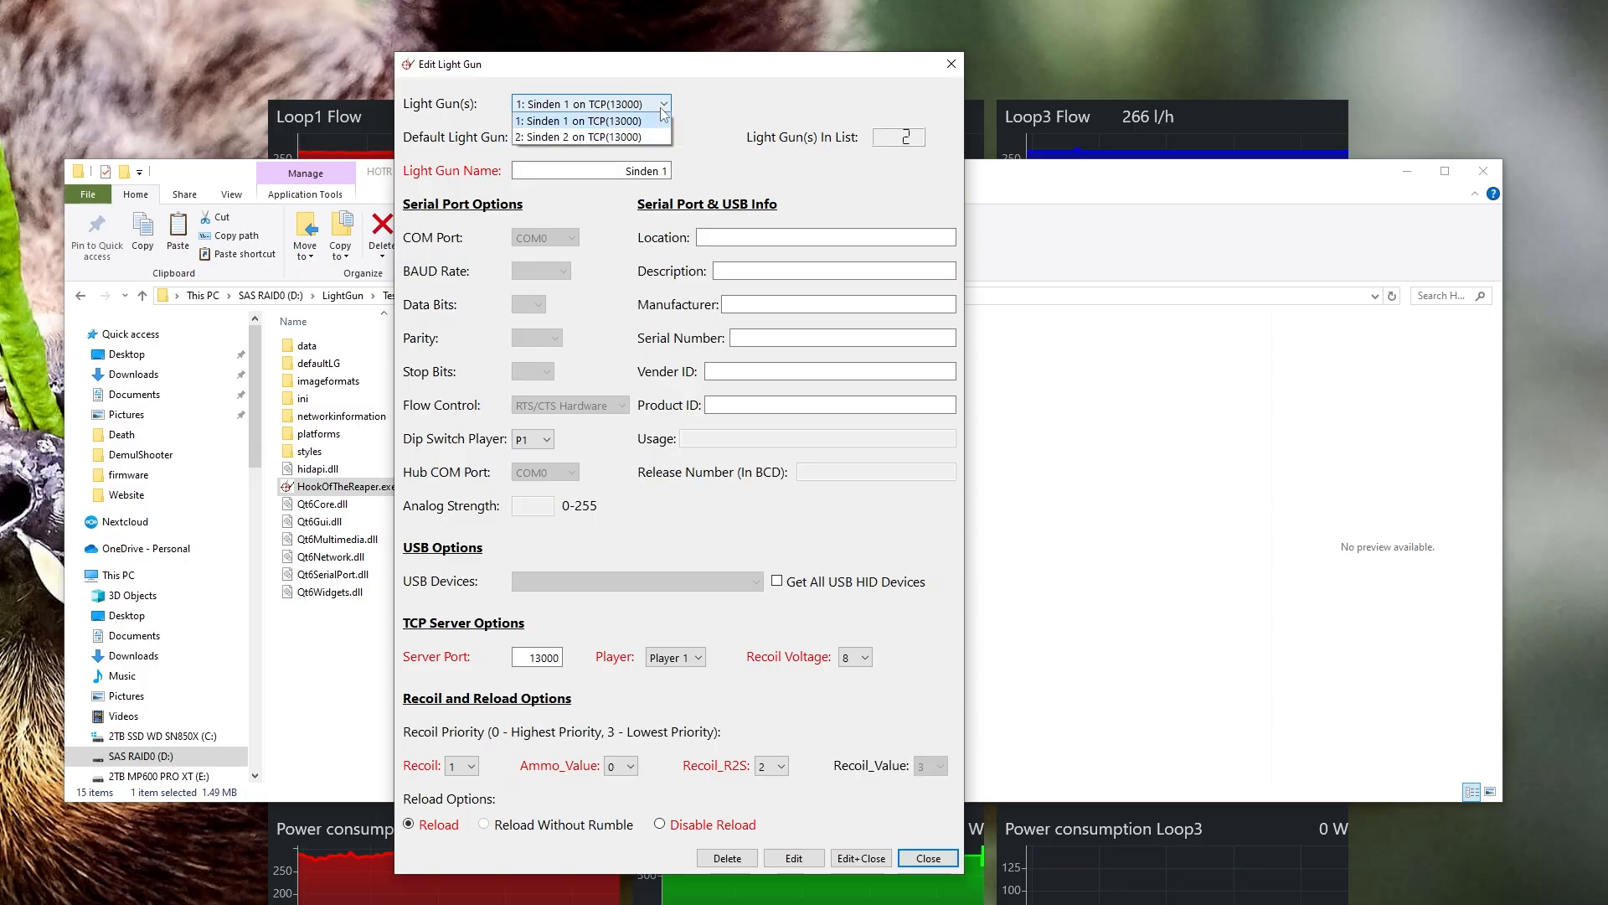
{"action": "left_click", "coordinate": [628, 137]}
{"action": "left_click", "coordinate": [663, 107]}
{"action": "left_click", "coordinate": [665, 120]}
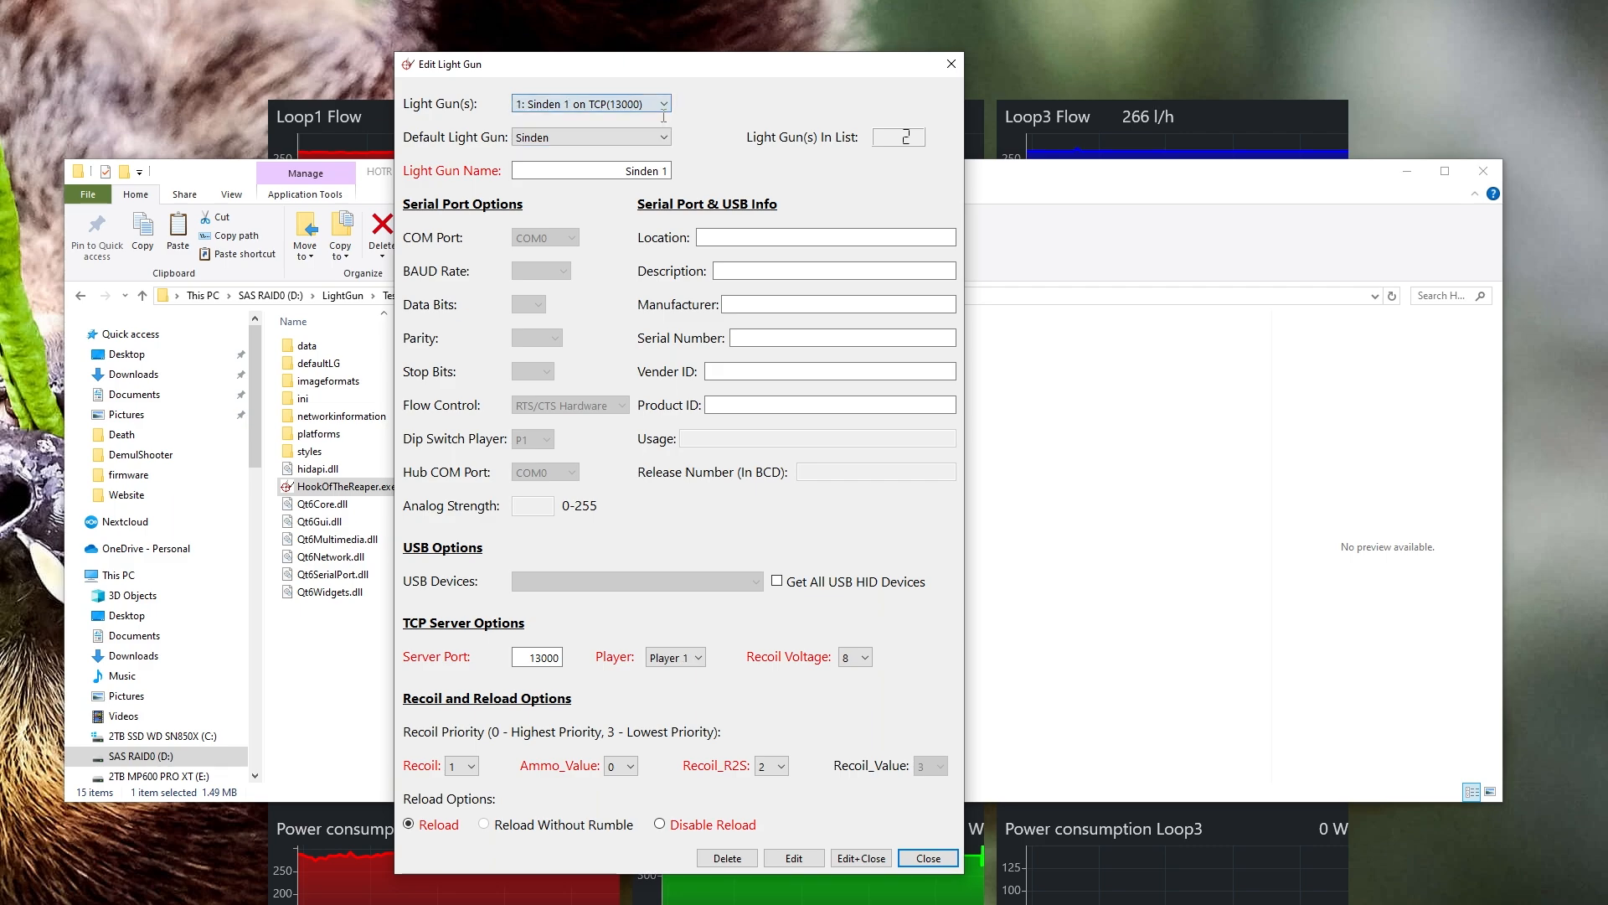
{"action": "left_click", "coordinate": [666, 103]}
{"action": "left_click", "coordinate": [666, 118]}
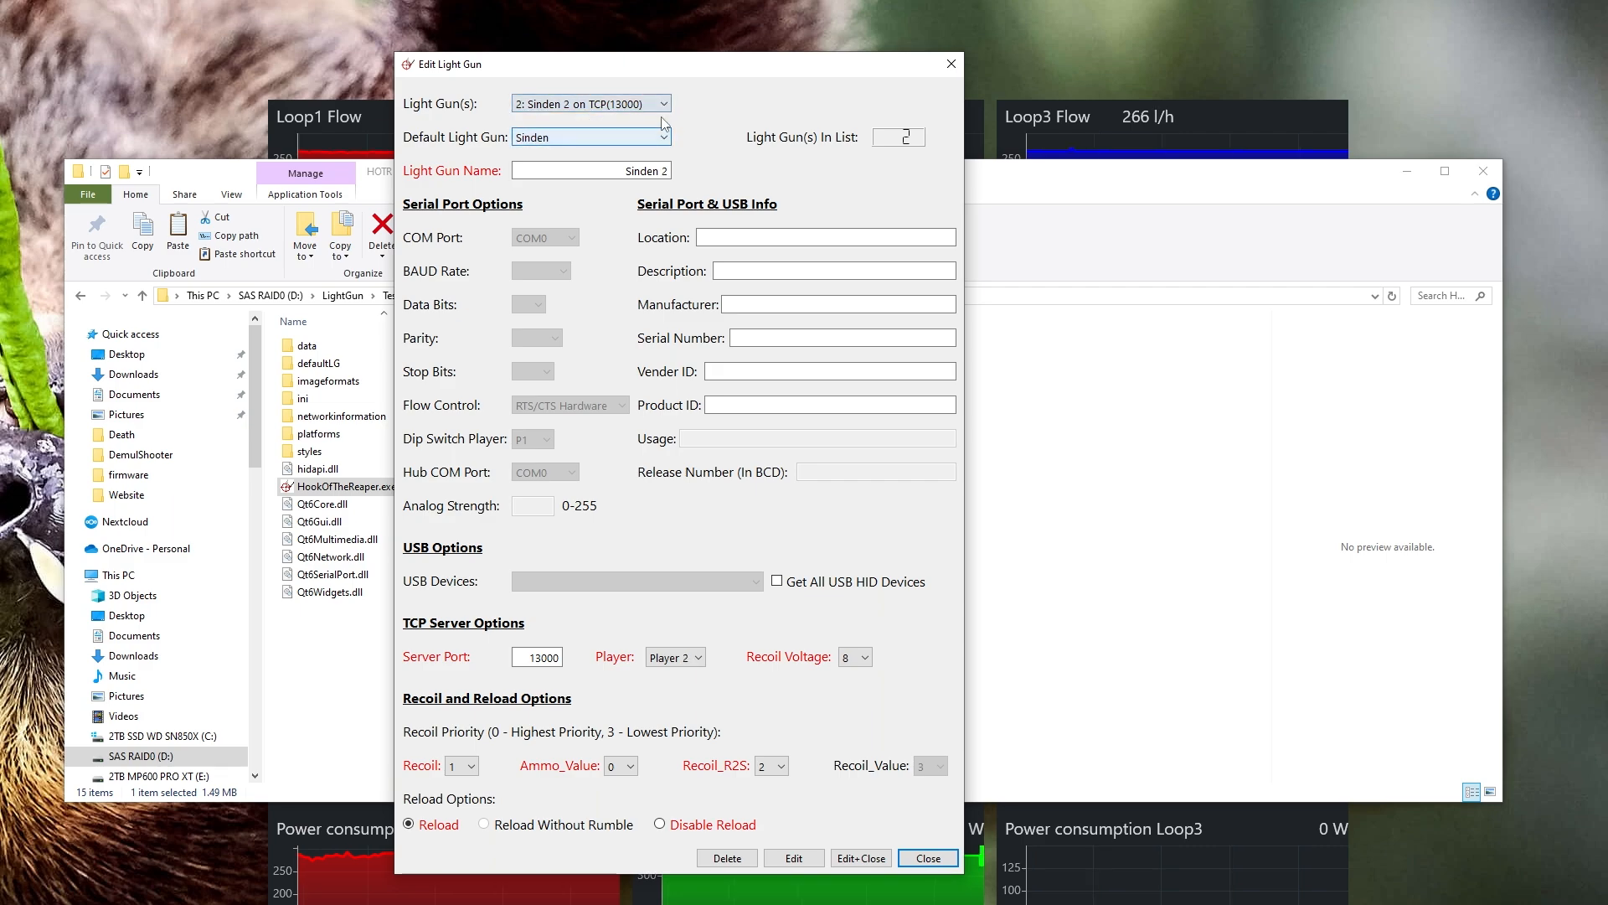
{"action": "left_click", "coordinate": [668, 102]}
{"action": "left_click", "coordinate": [666, 119]}
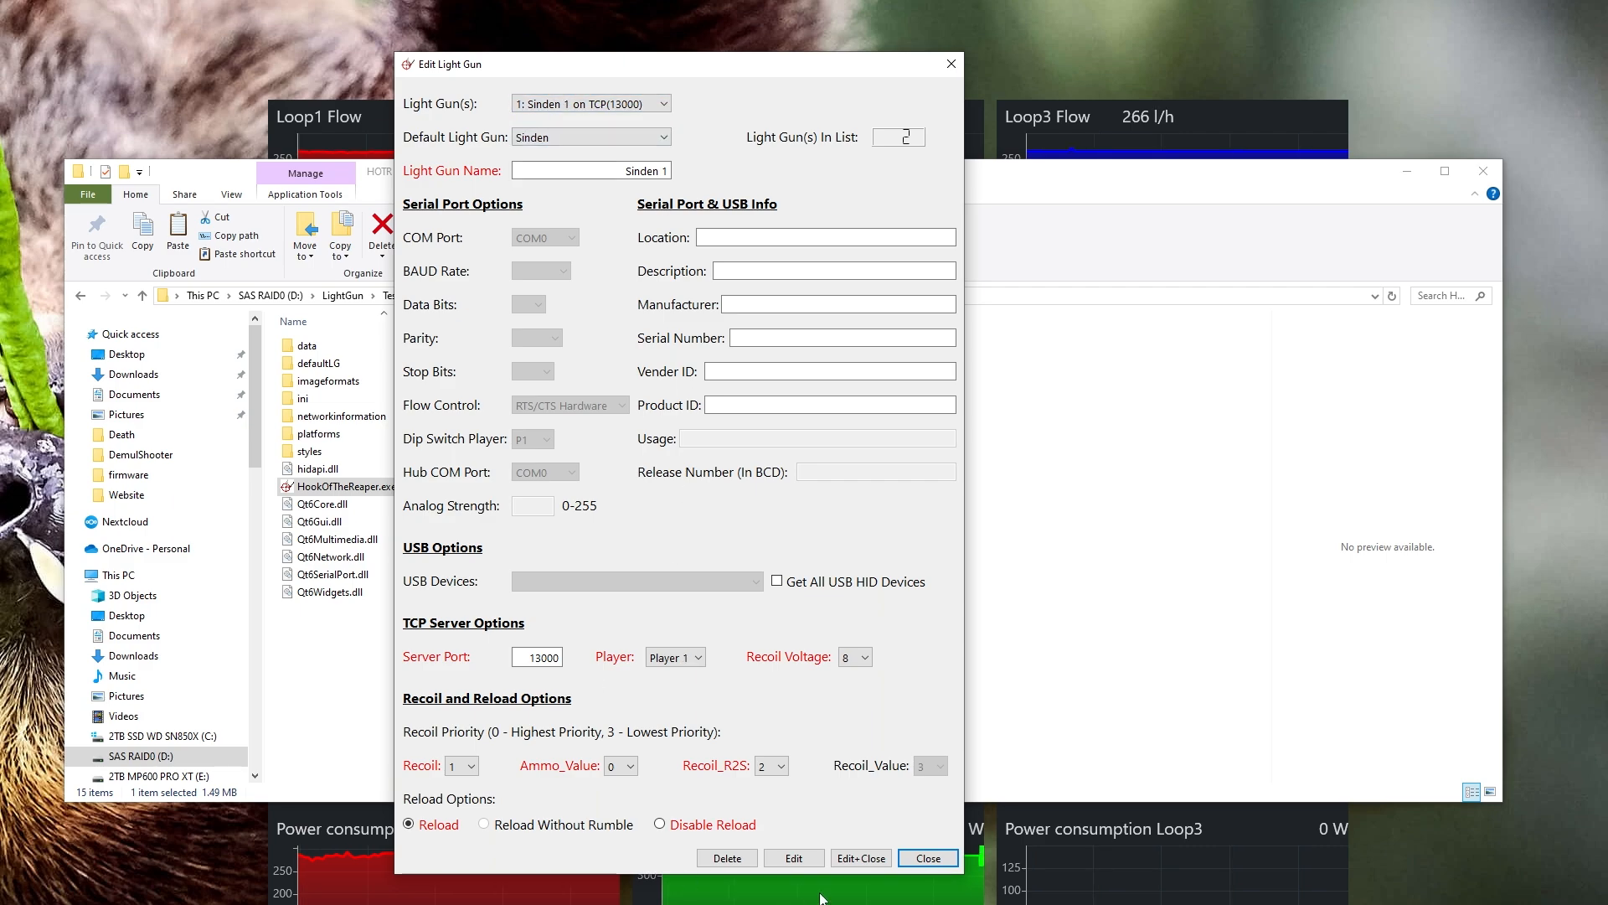
Step: Set Sinden 1's recoil voltage to 7, disable its reload and save the edits
{"action": "left_click", "coordinate": [854, 658]}
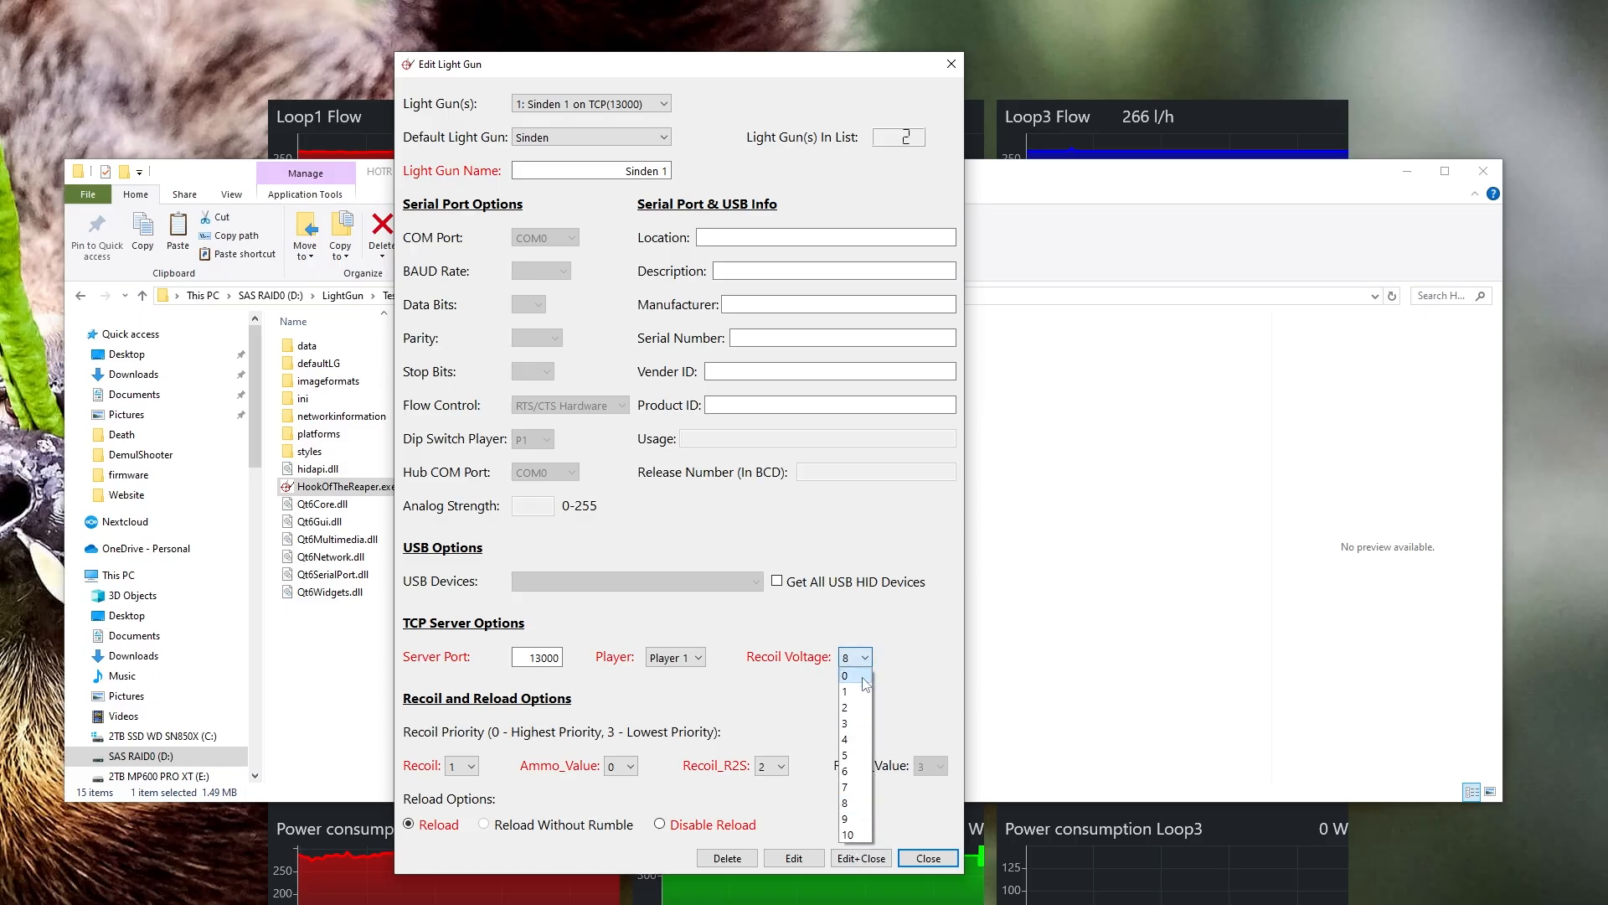
{"action": "left_click", "coordinate": [854, 787]}
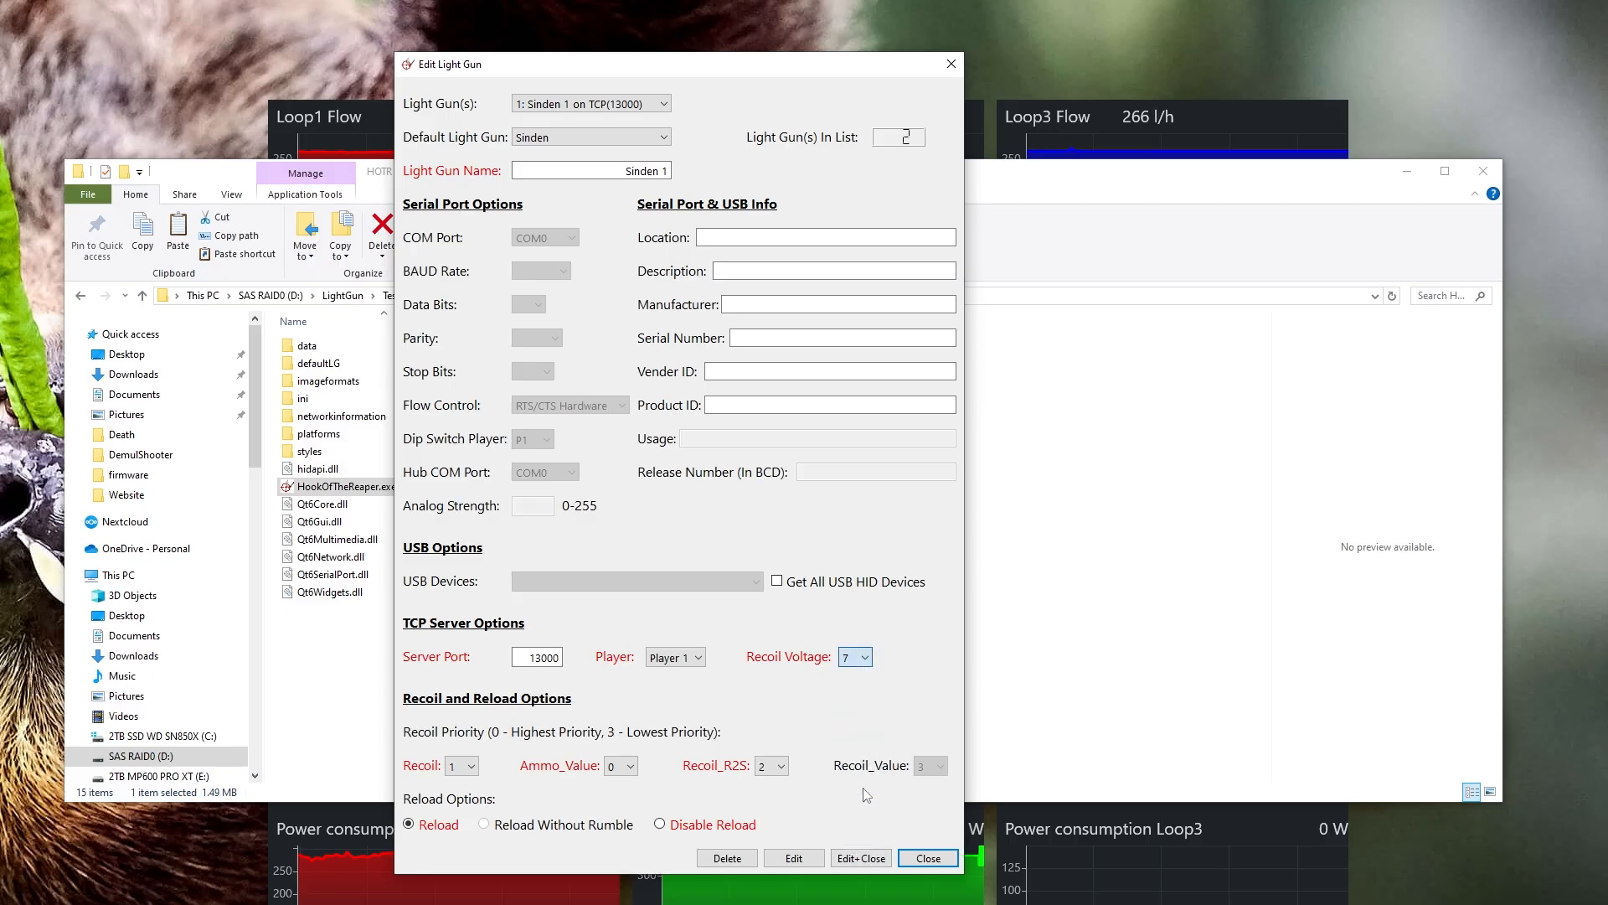
{"action": "left_click", "coordinate": [661, 825]}
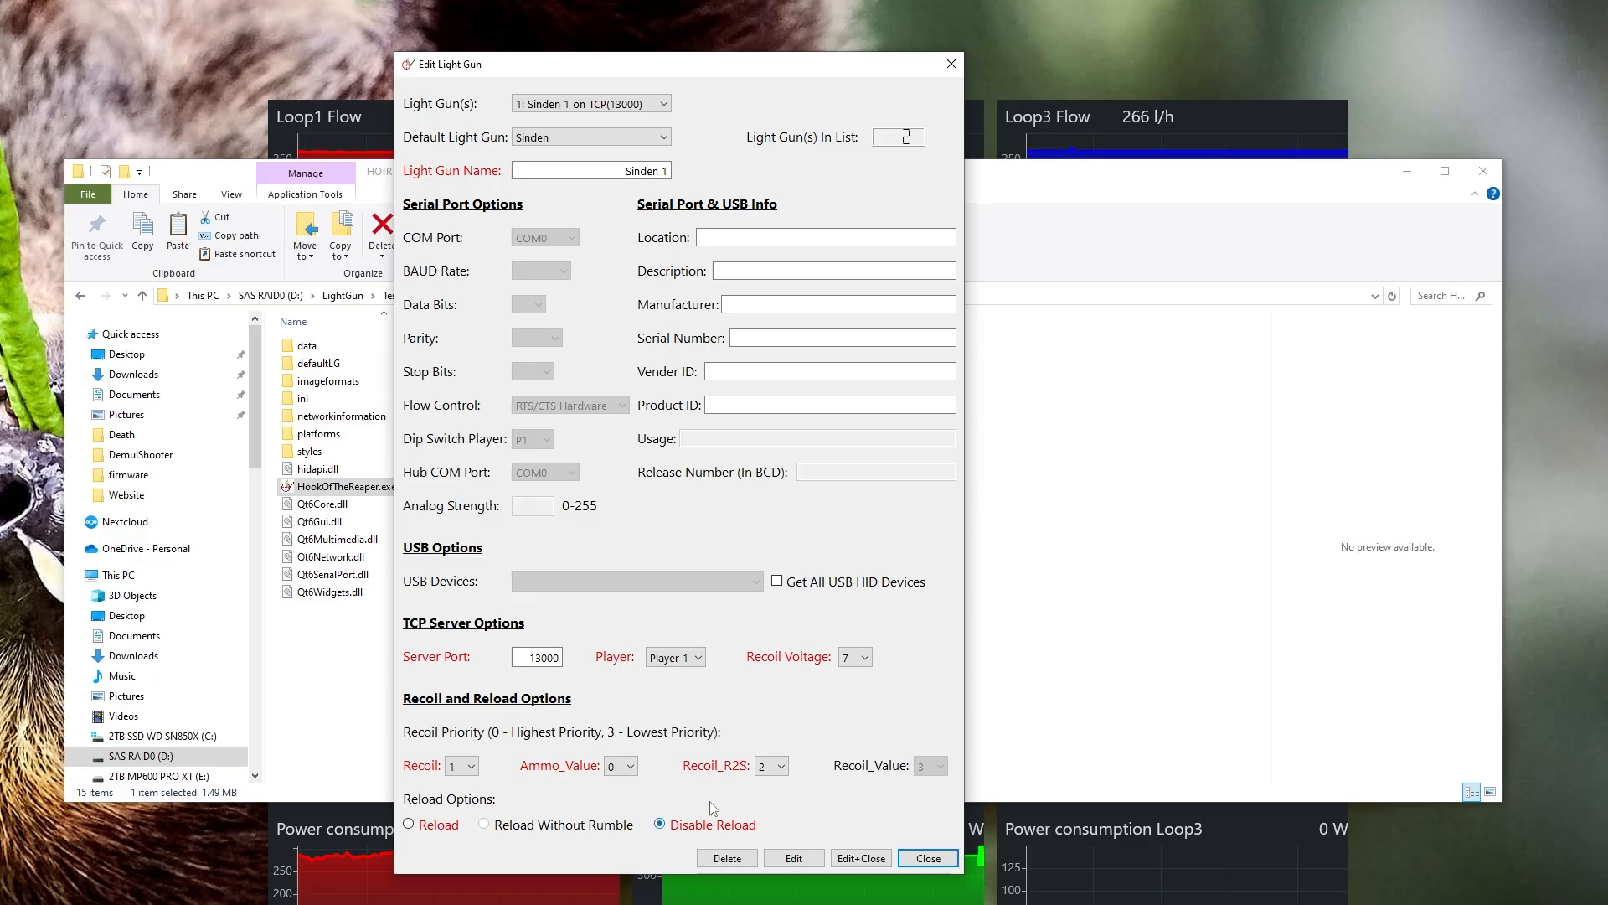
{"action": "left_click", "coordinate": [795, 860]}
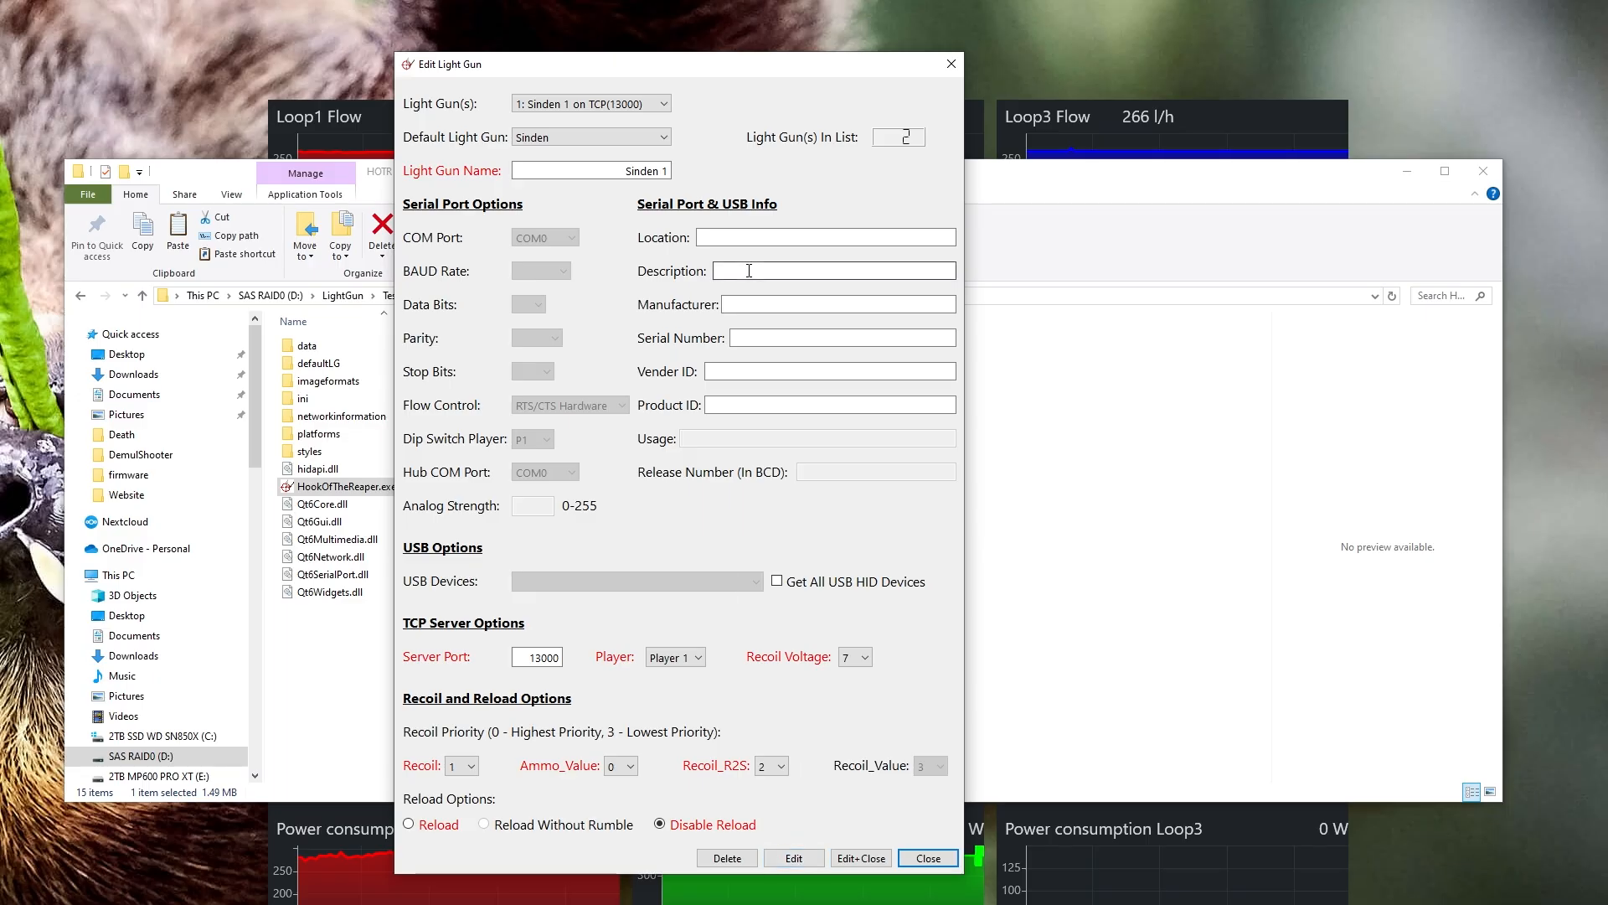
Step: Review the settings of Sinden 2 and Sinden 1, including Sinden 1's available player choices
{"action": "left_click", "coordinate": [624, 104]}
{"action": "left_click", "coordinate": [618, 136]}
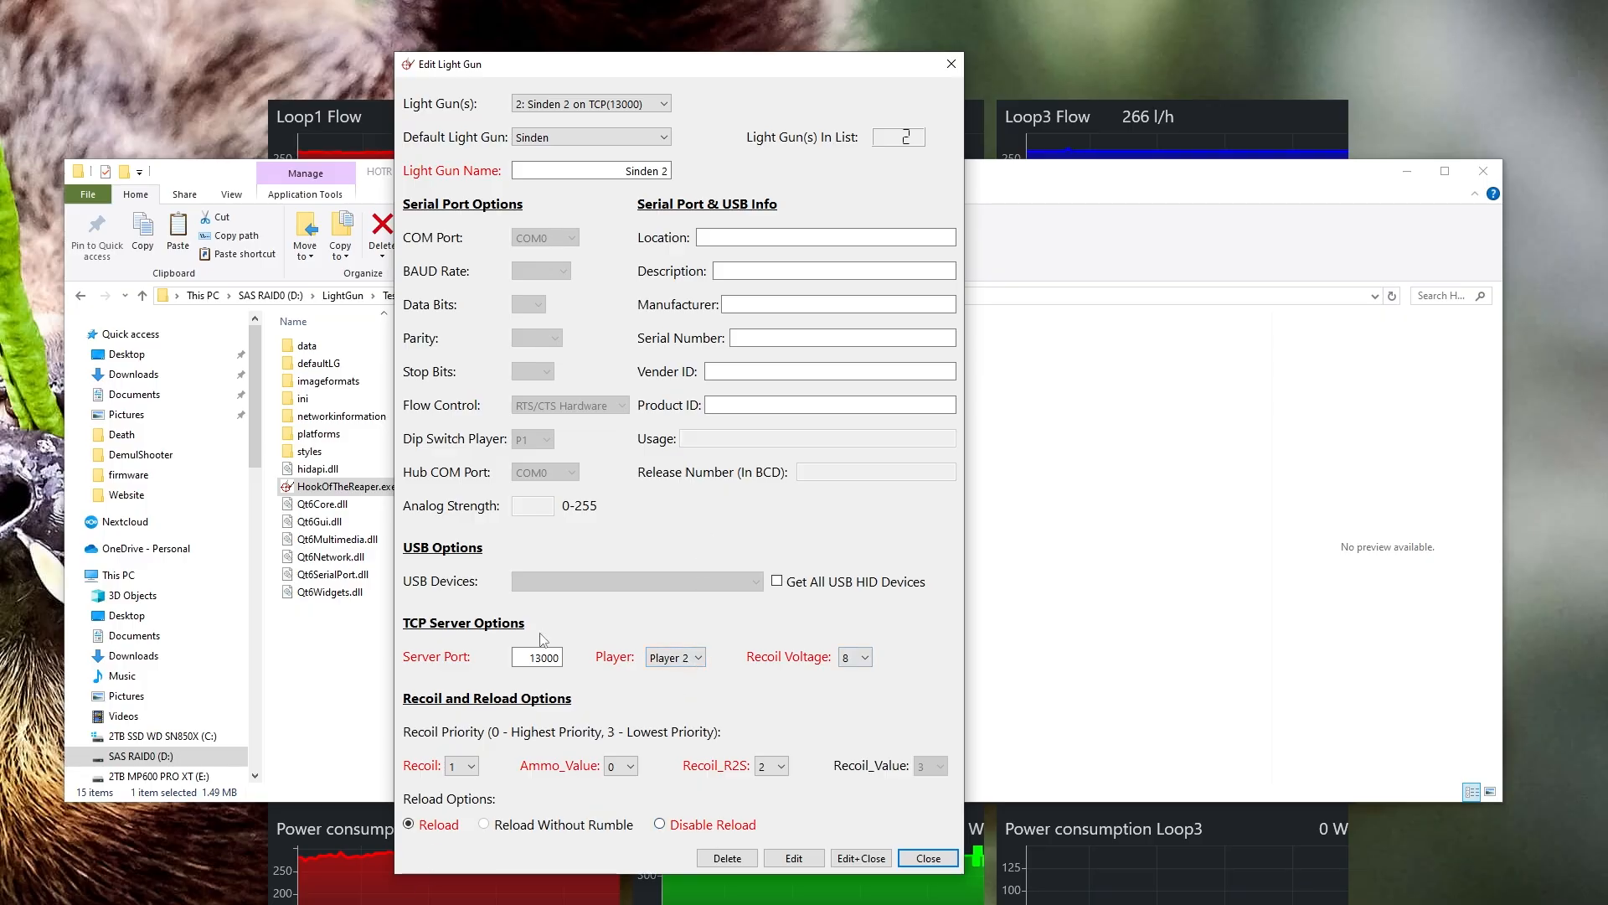
{"action": "left_click", "coordinate": [658, 104]}
{"action": "left_click", "coordinate": [637, 117]}
{"action": "left_click", "coordinate": [700, 660]}
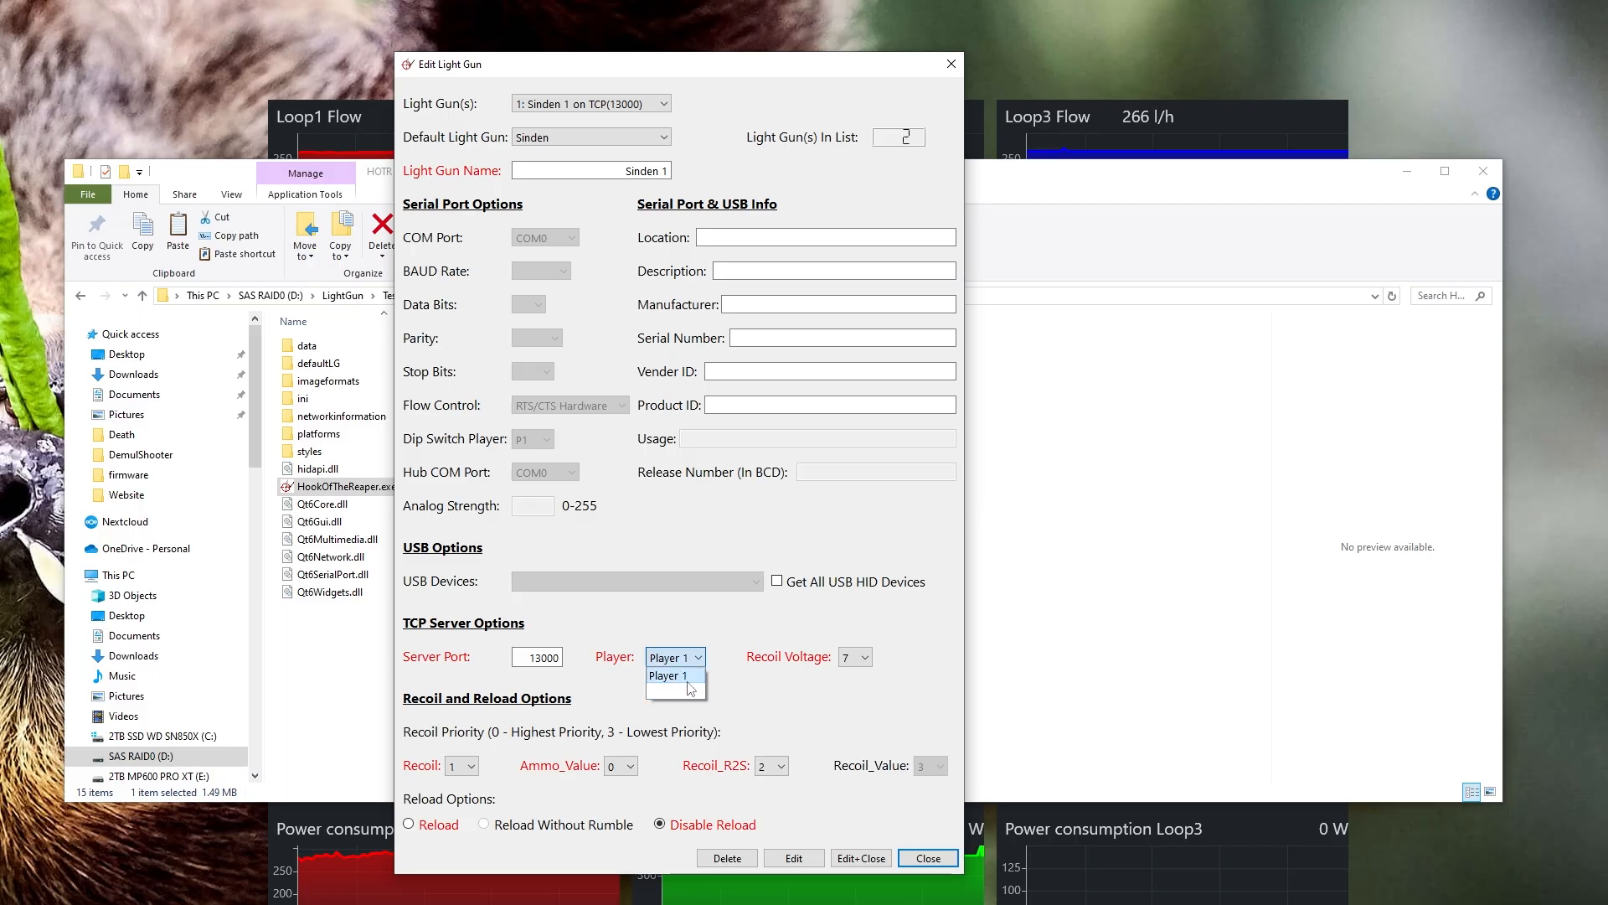
Step: Try server port 1300 for Sinden 1 to check the player choices, and restore the port to 13000
{"action": "left_click", "coordinate": [559, 659]}
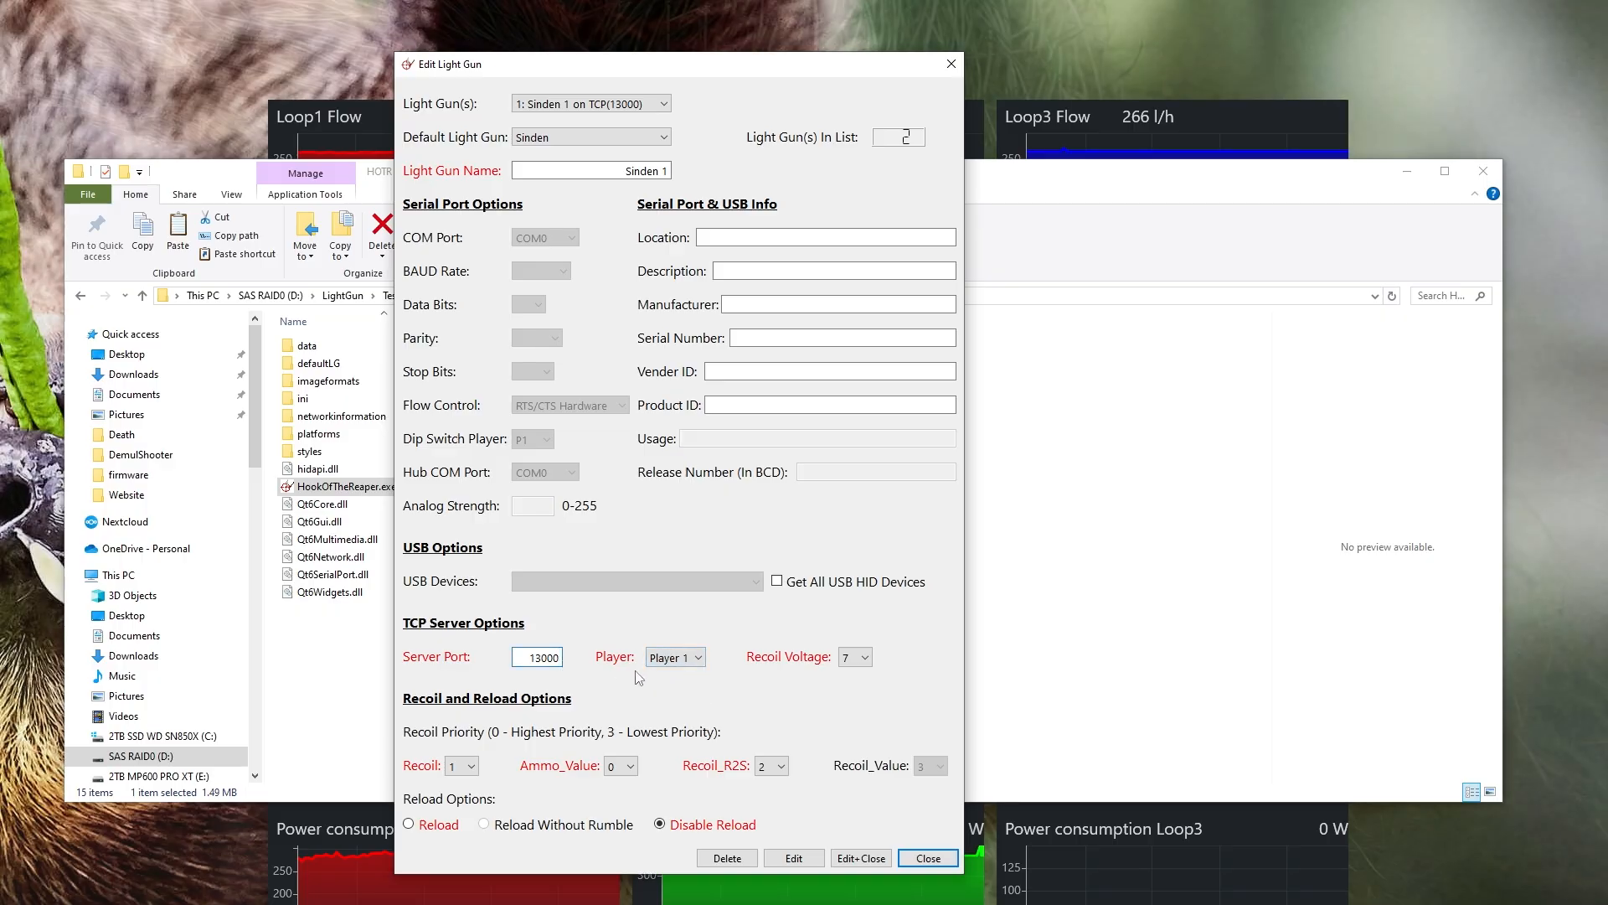
{"action": "key", "text": "BackSpace"}
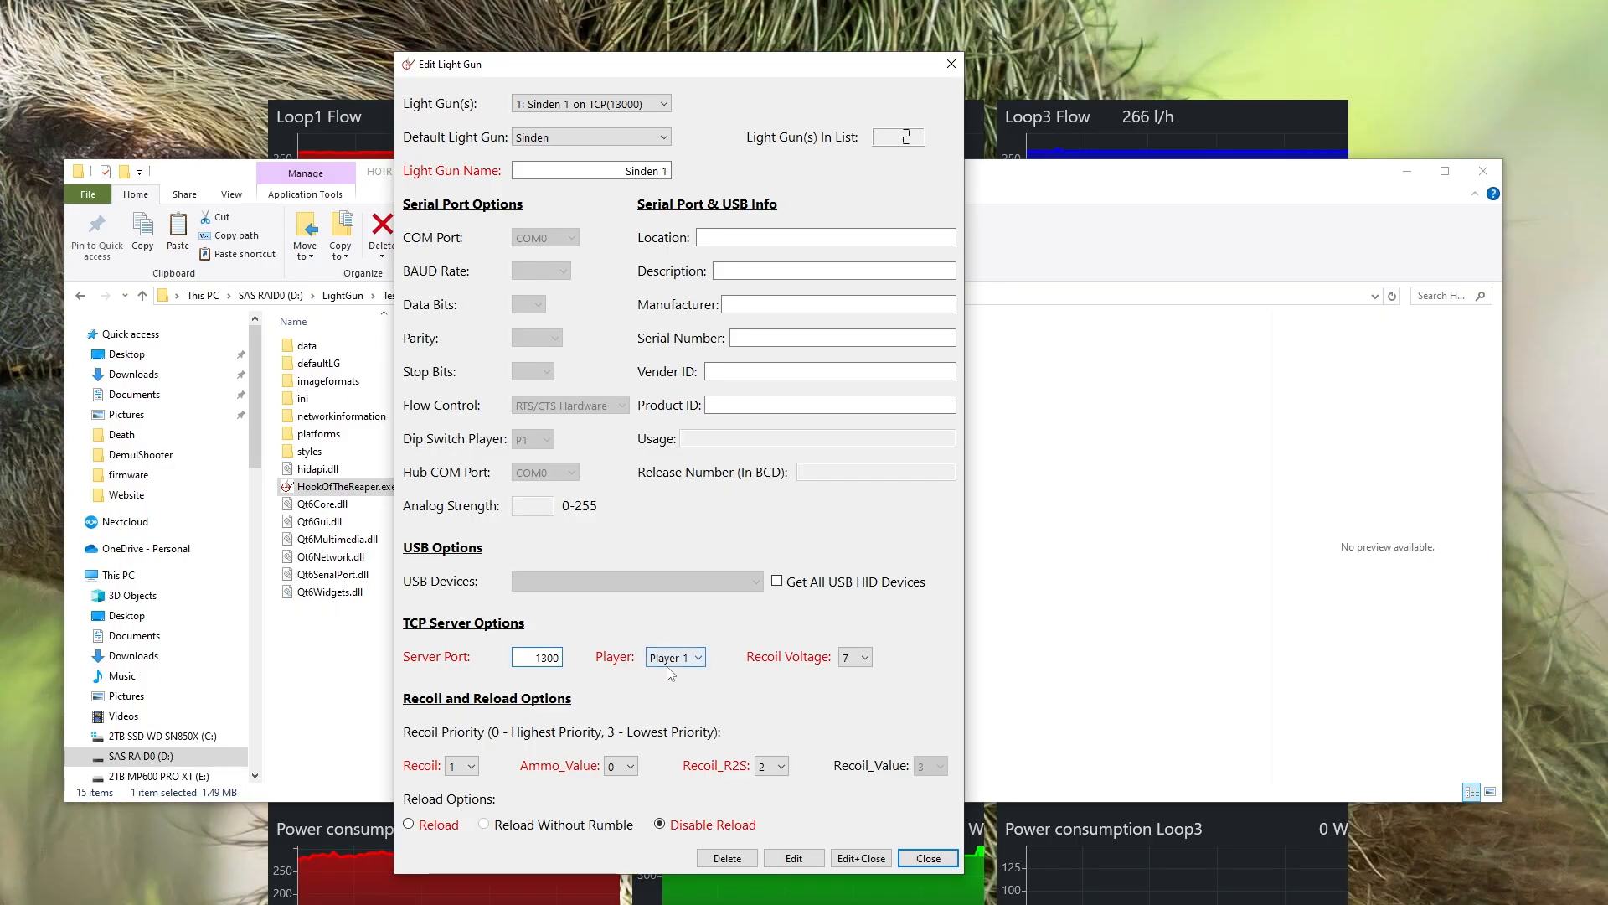
{"action": "left_click", "coordinate": [700, 658]}
{"action": "left_click", "coordinate": [561, 663]}
{"action": "type", "text": "0"}
{"action": "left_click", "coordinate": [687, 658]}
{"action": "left_click", "coordinate": [701, 655]}
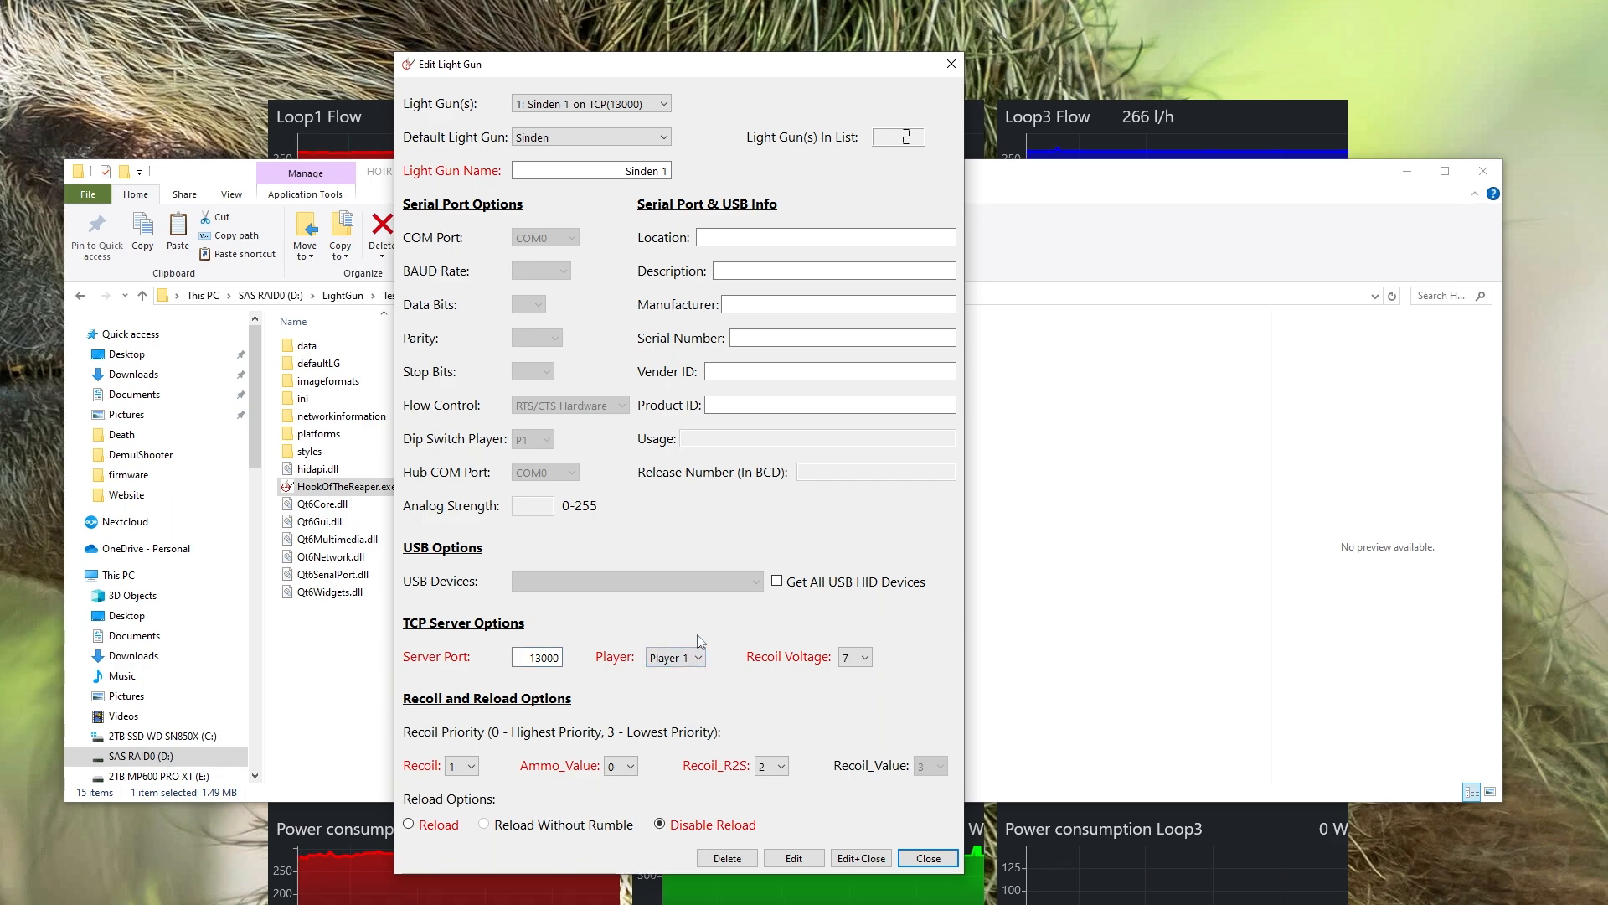